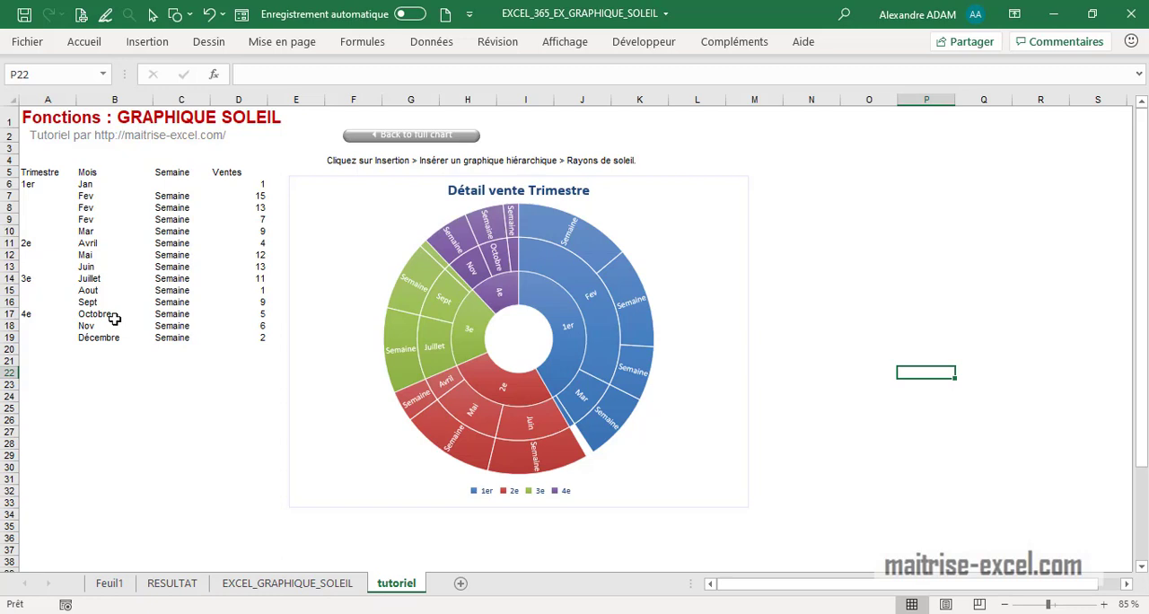
- Insert a sunburst (Rayons de soleil) chart from the quarterly sales table in A5:D19
drag(43, 171, 229, 335)
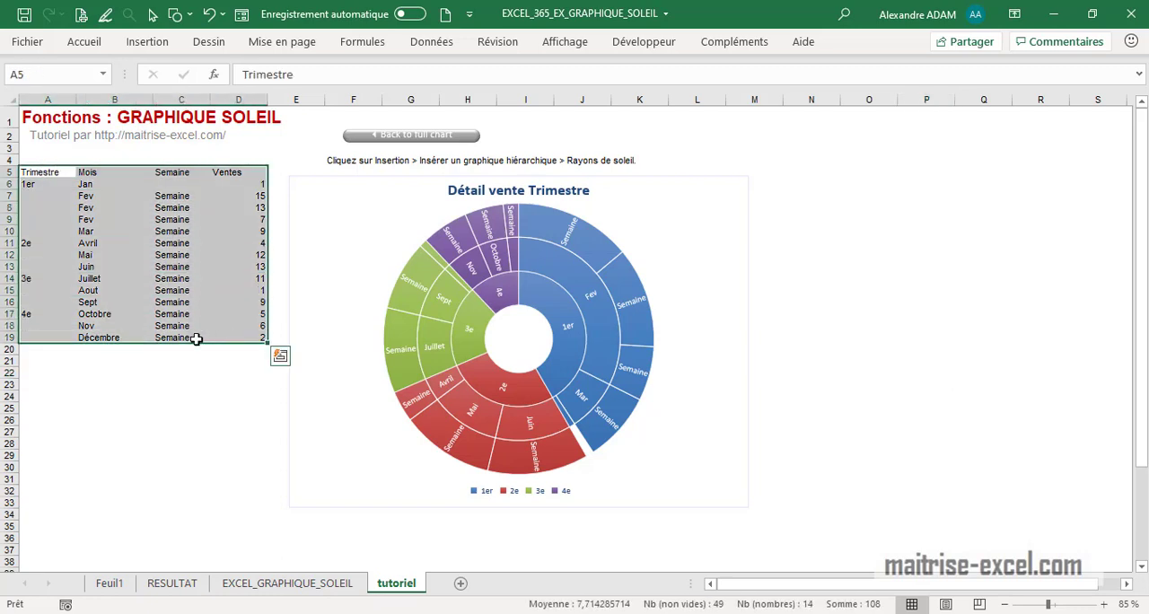
click(154, 442)
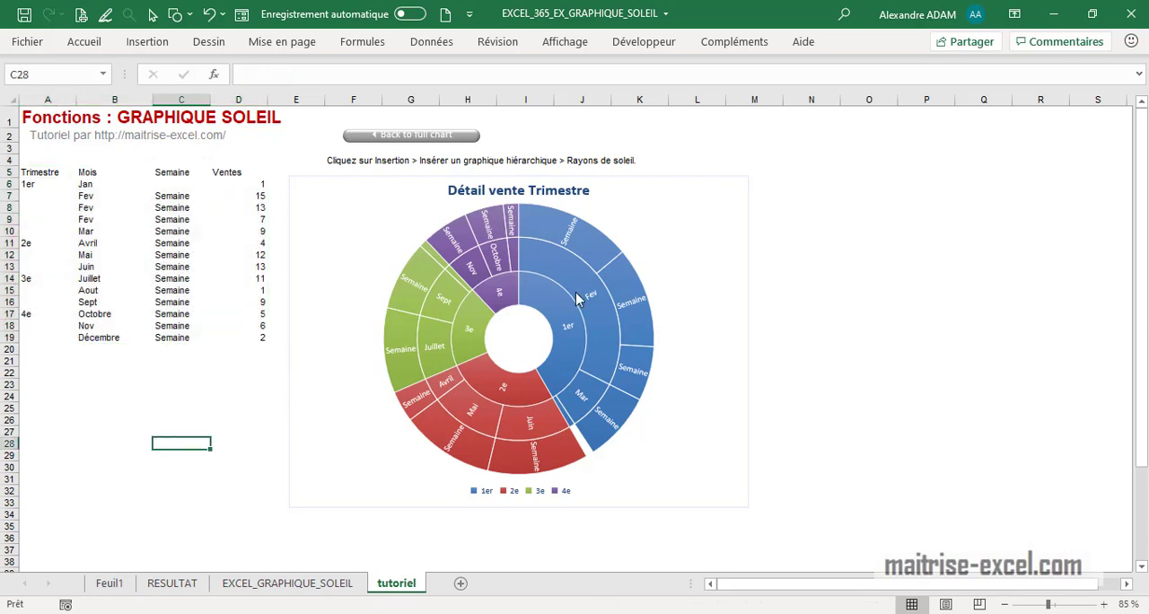
drag(49, 172, 230, 335)
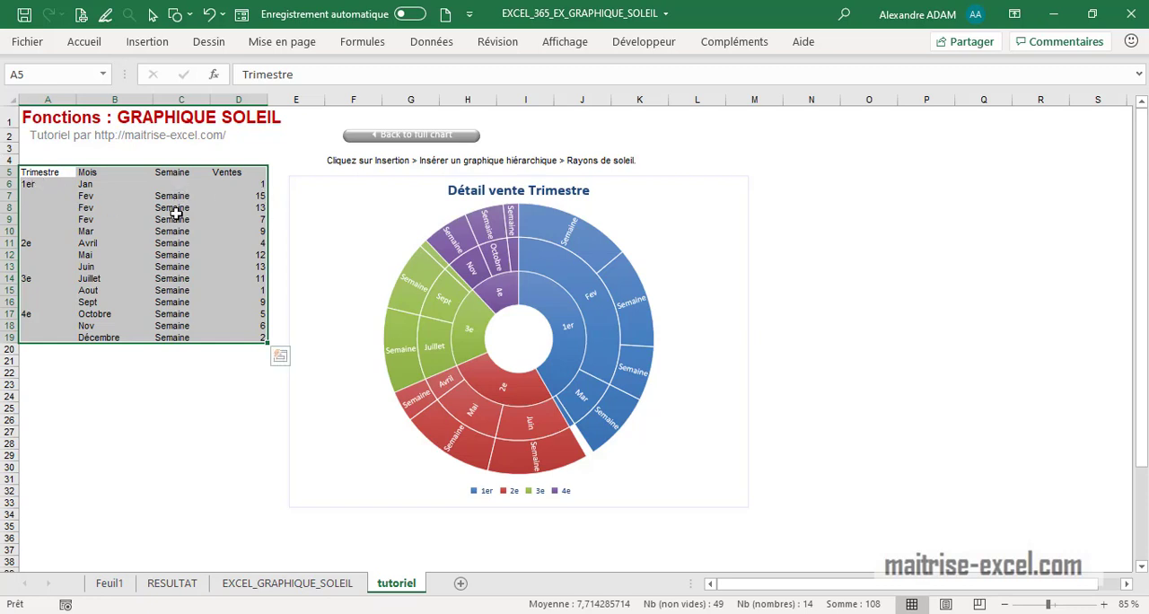
click(170, 175)
drag(239, 173, 260, 338)
drag(51, 170, 243, 336)
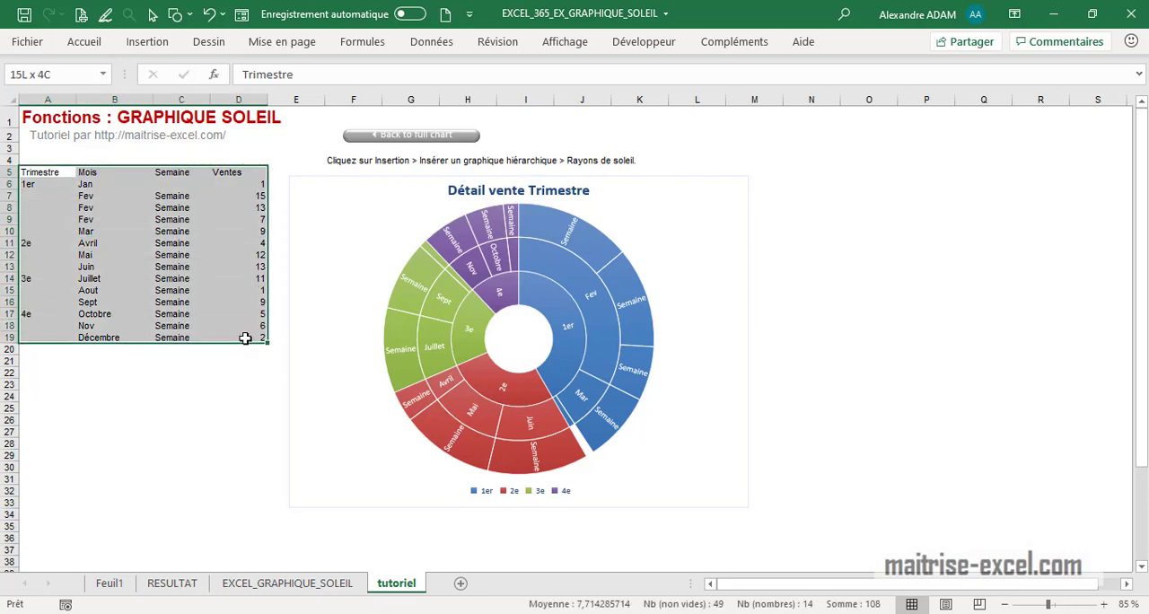
click(148, 43)
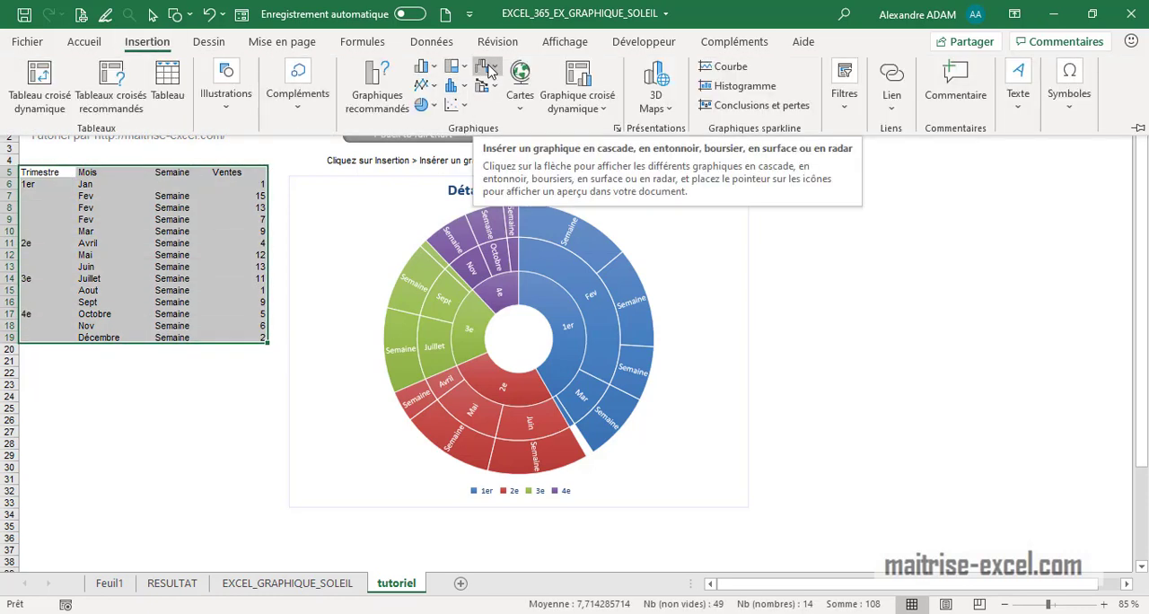
click(458, 67)
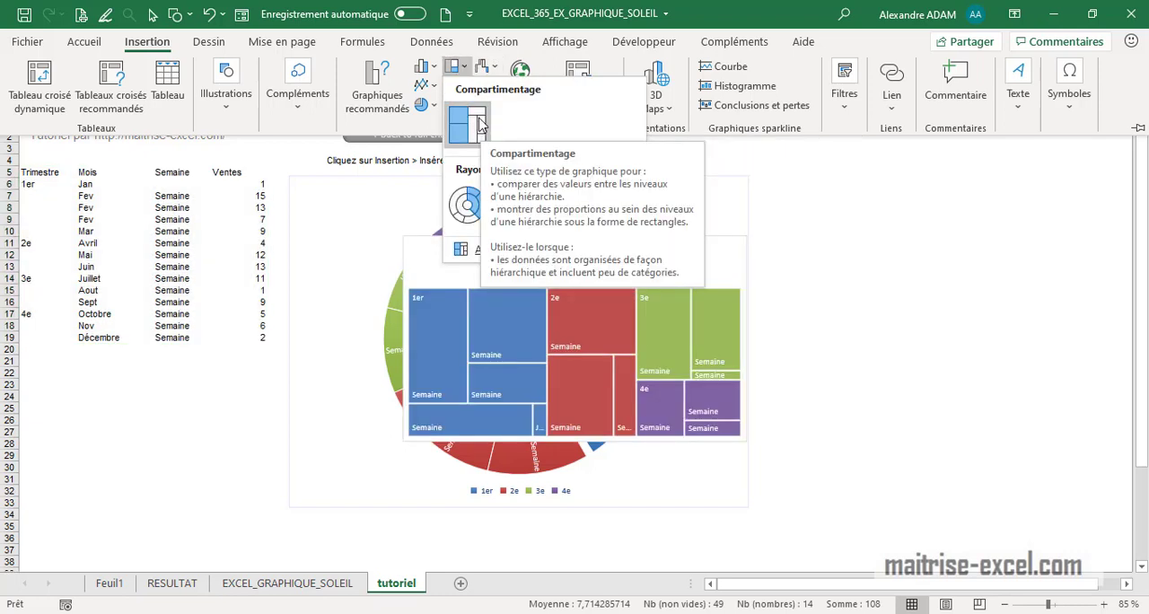
click(467, 206)
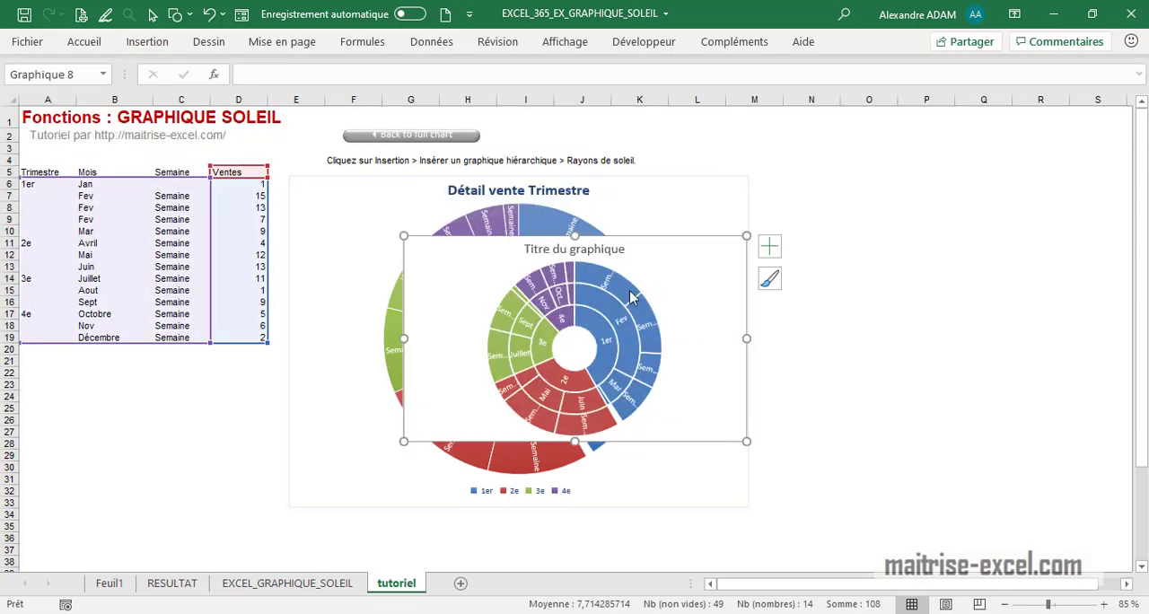
- Move the new sunburst chart to the right of the data and enlarge it, and delete it
drag(721, 239, 947, 168)
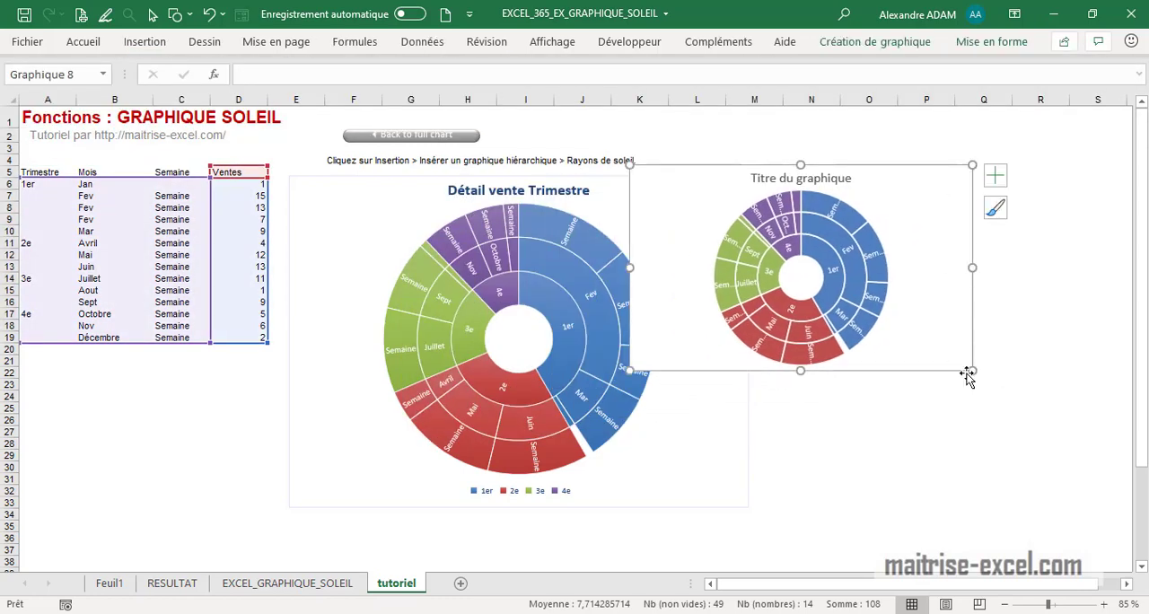
drag(967, 368, 1059, 507)
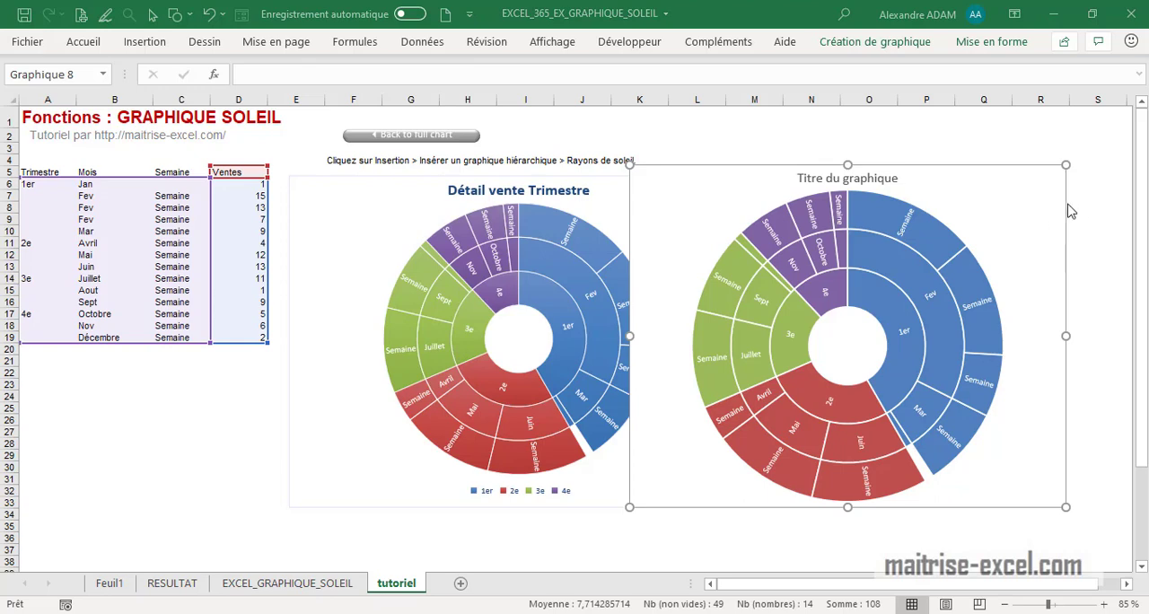
mouse_move(1068, 202)
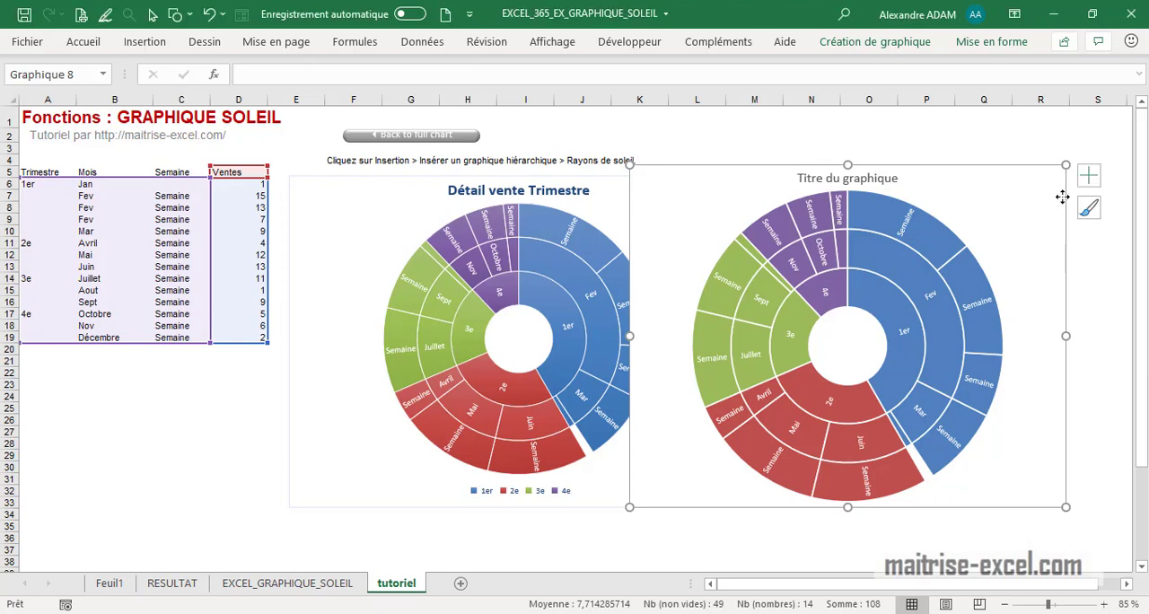
key(Delete)
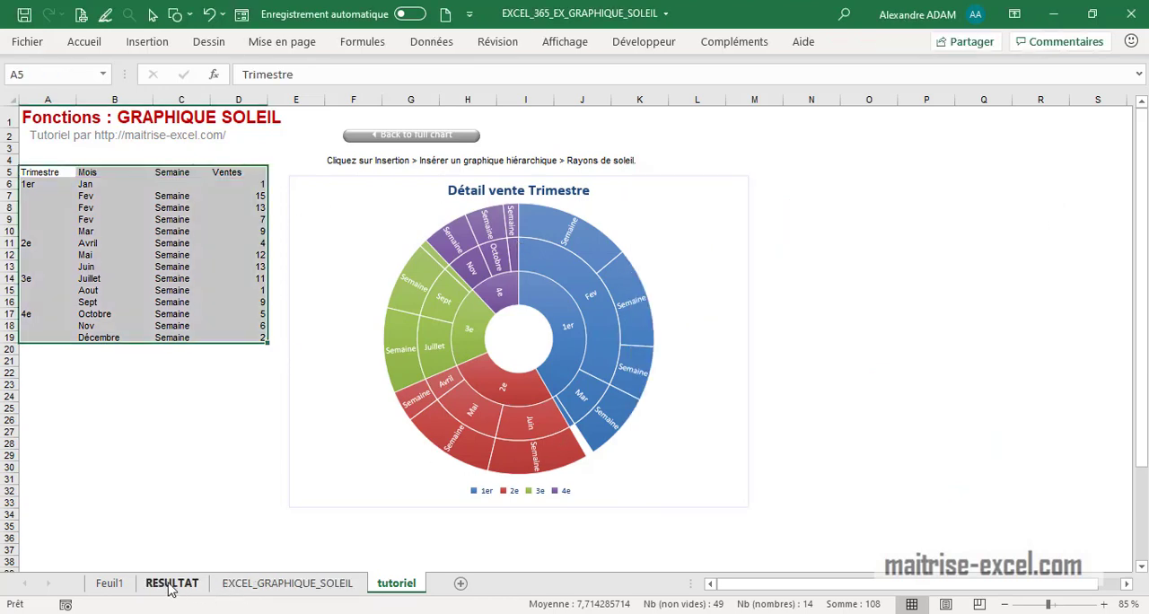
- On the RESULTAT sheet, shrink the DETAIL formation chart so it sits below the data table
click(170, 588)
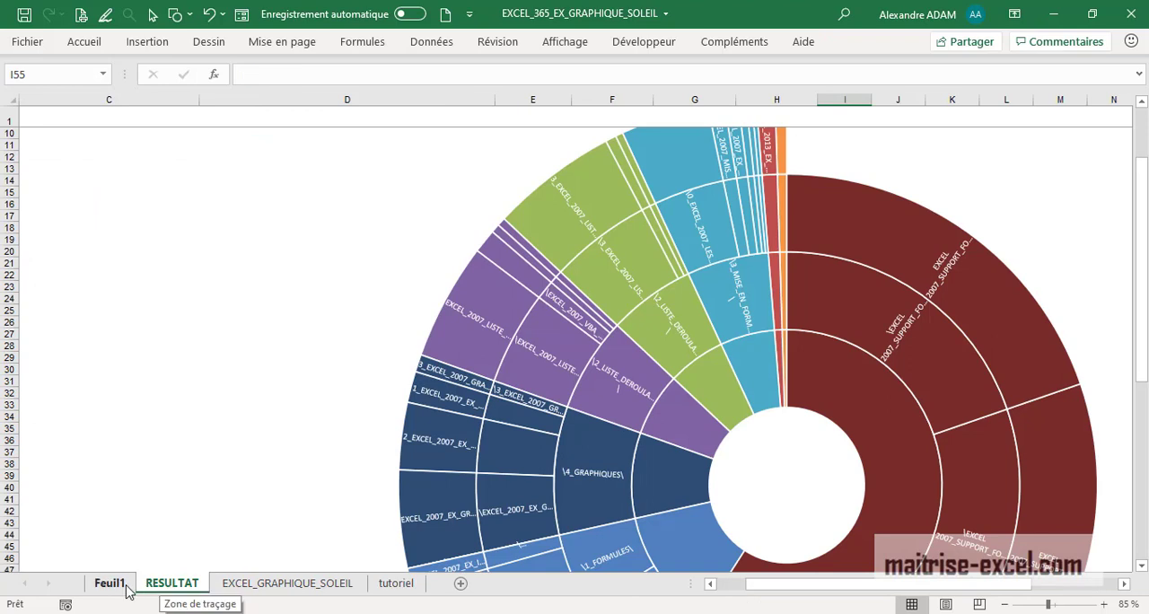
scroll(335, 495, up, 1)
scroll(334, 495, up, 2)
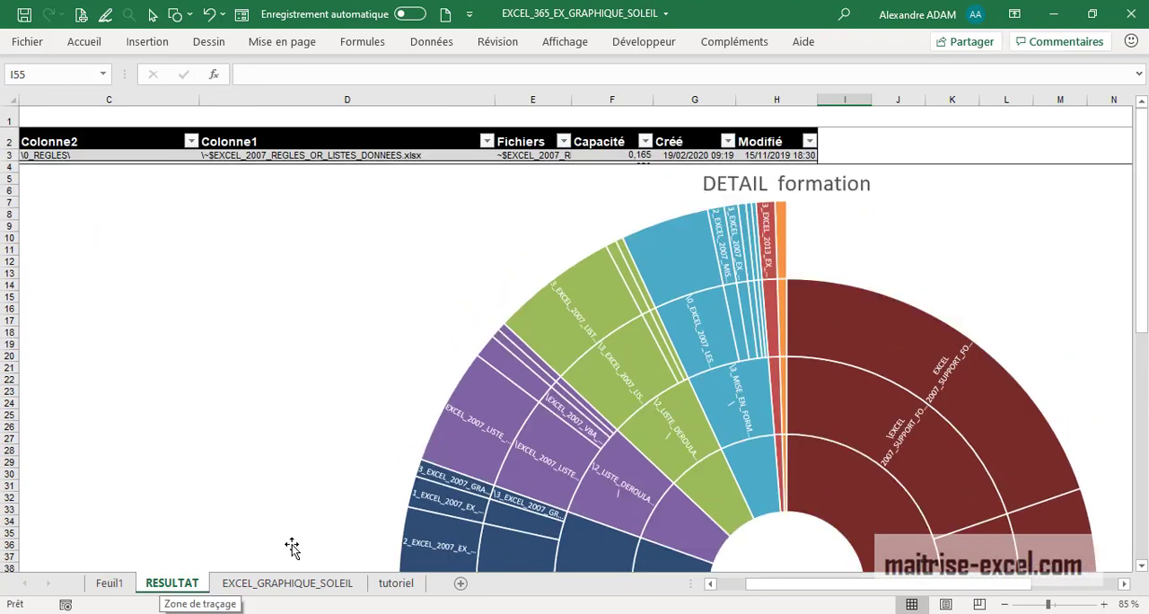
click(367, 288)
key(Escape)
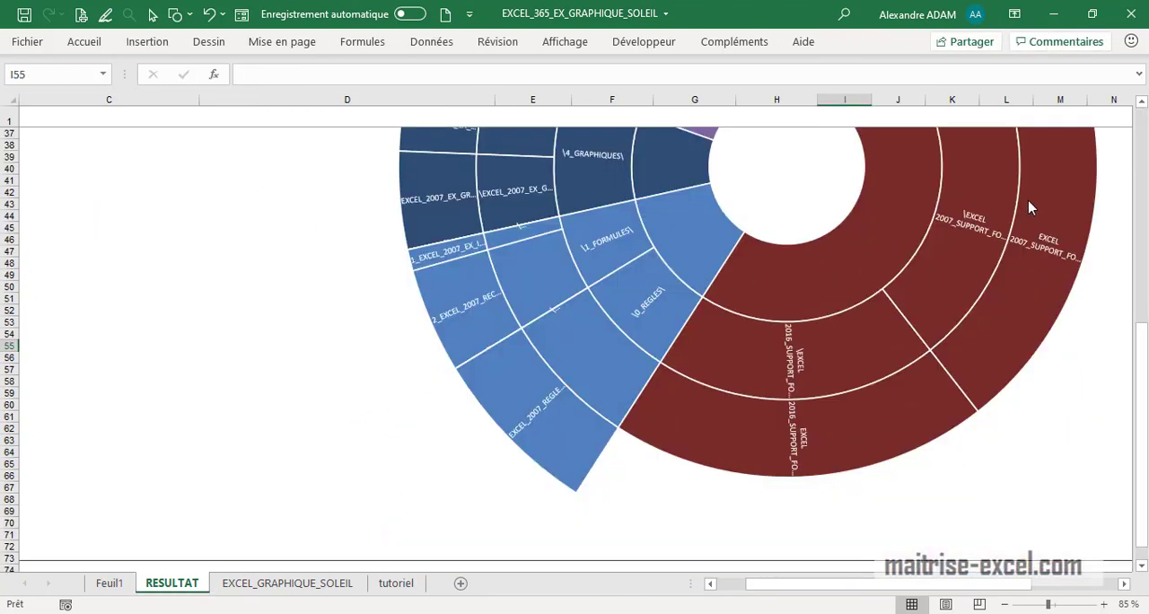
scroll(1018, 286, up, 4)
ctrl+scroll(1018, 285, down, 2)
scroll(949, 339, up, 3)
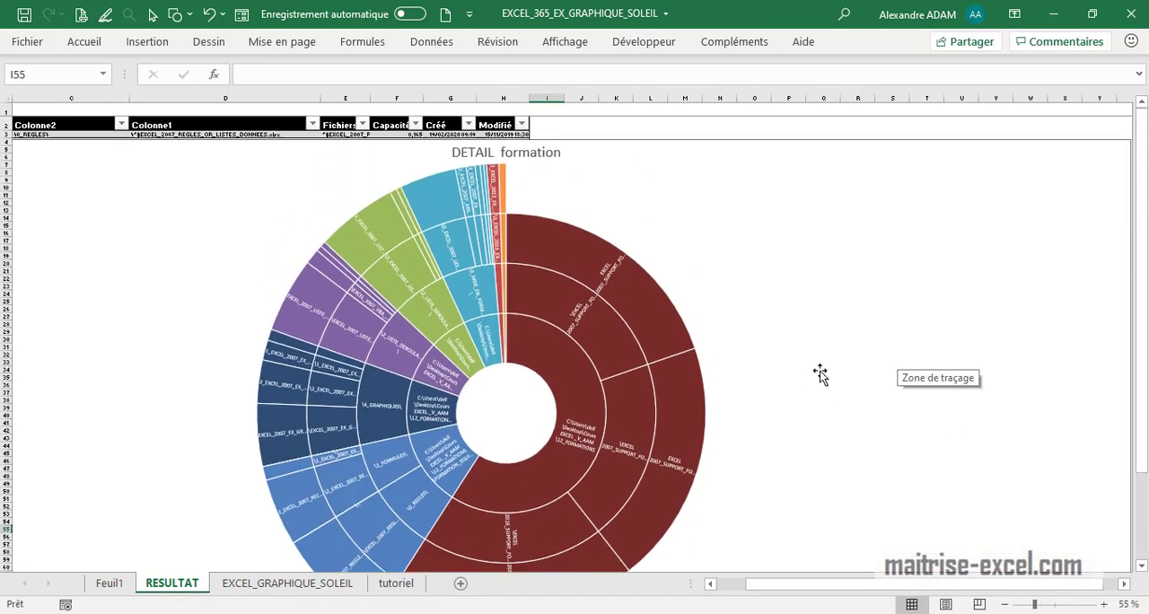
click(951, 260)
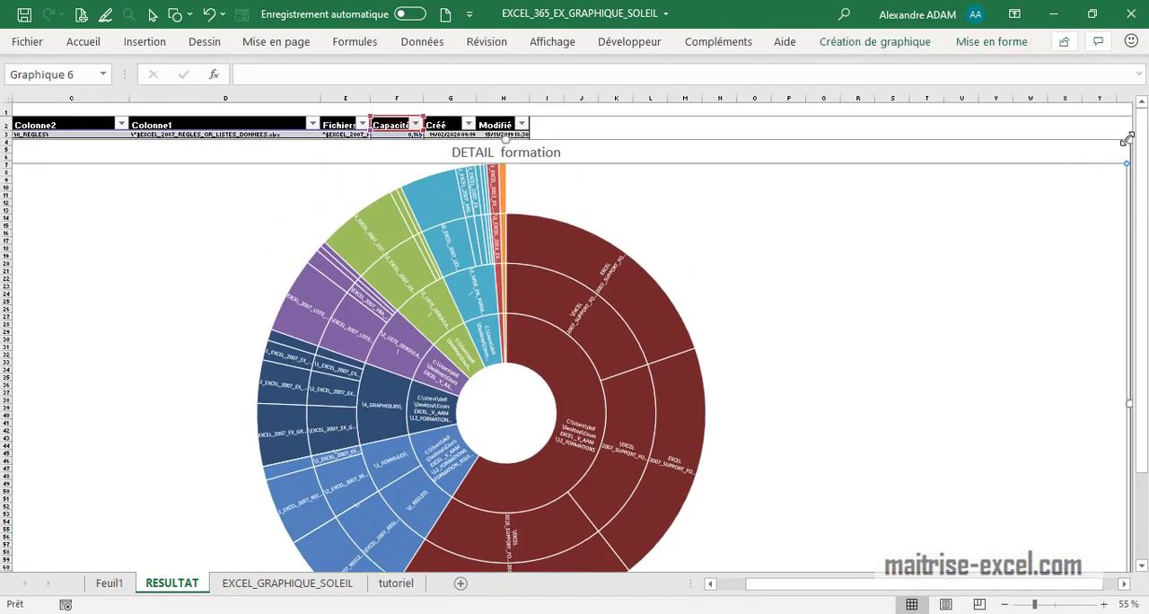
drag(1124, 134, 738, 356)
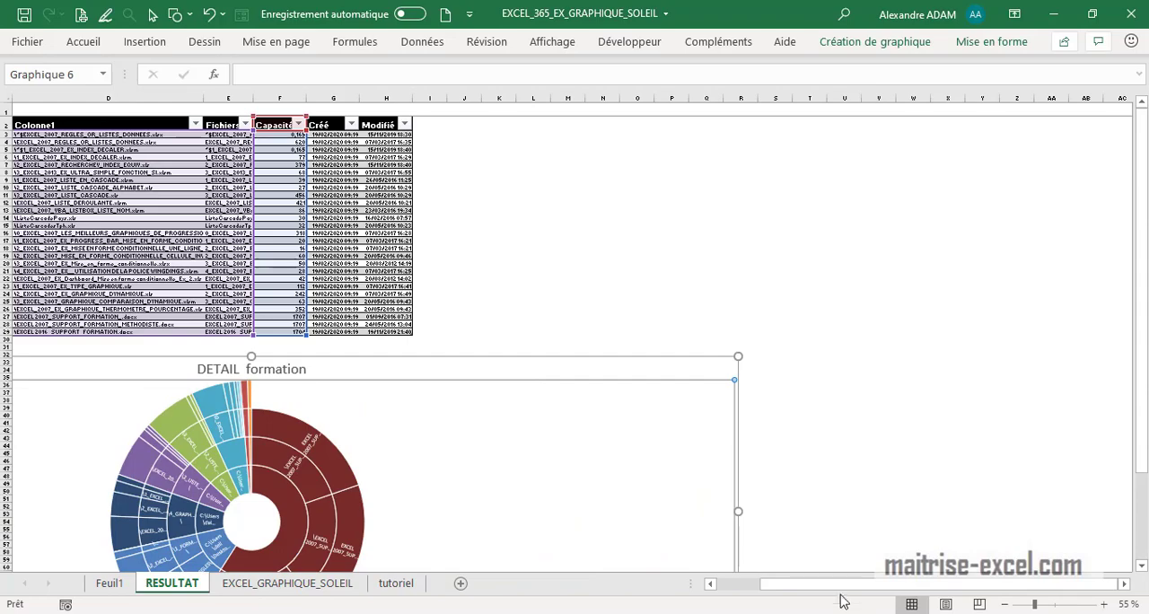
- Examine the folder path in Colonne3, the subfolders in Colonne2, the file names in Colonne1 and the Capacité values of the table
drag(827, 591, 784, 588)
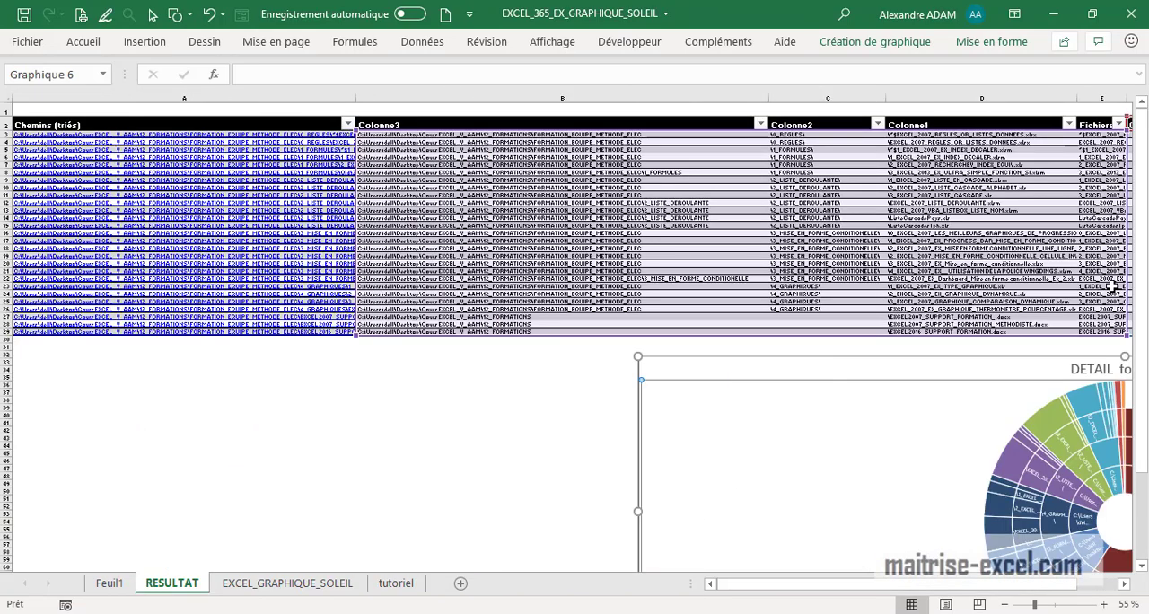
mouse_move(976, 588)
mouse_down()
mouse_move(1041, 591)
mouse_move(987, 583)
mouse_up()
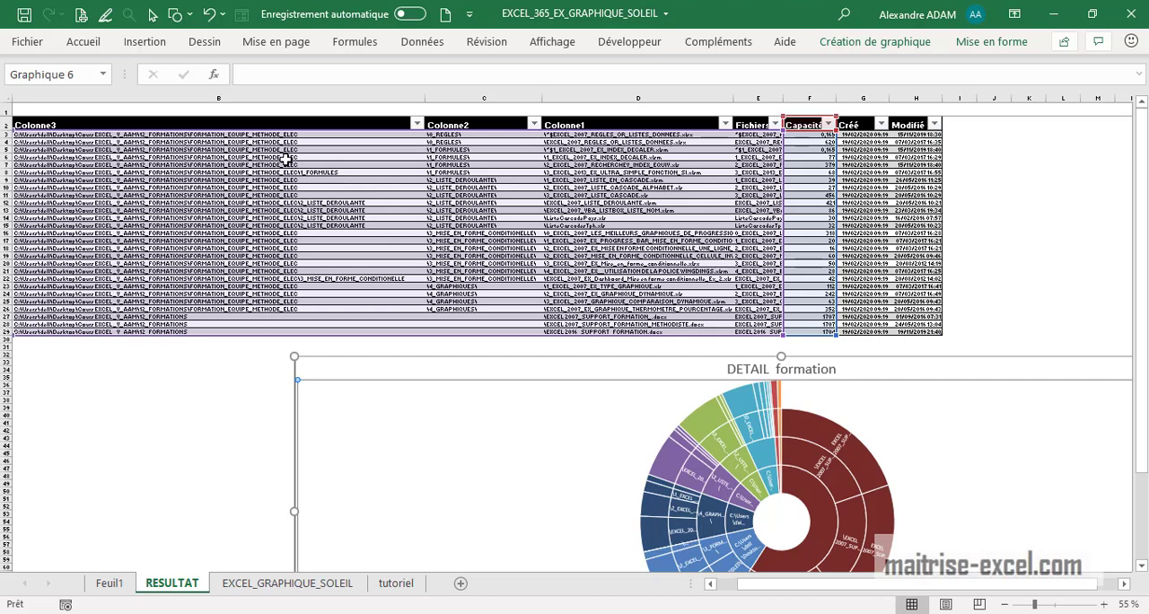
click(328, 333)
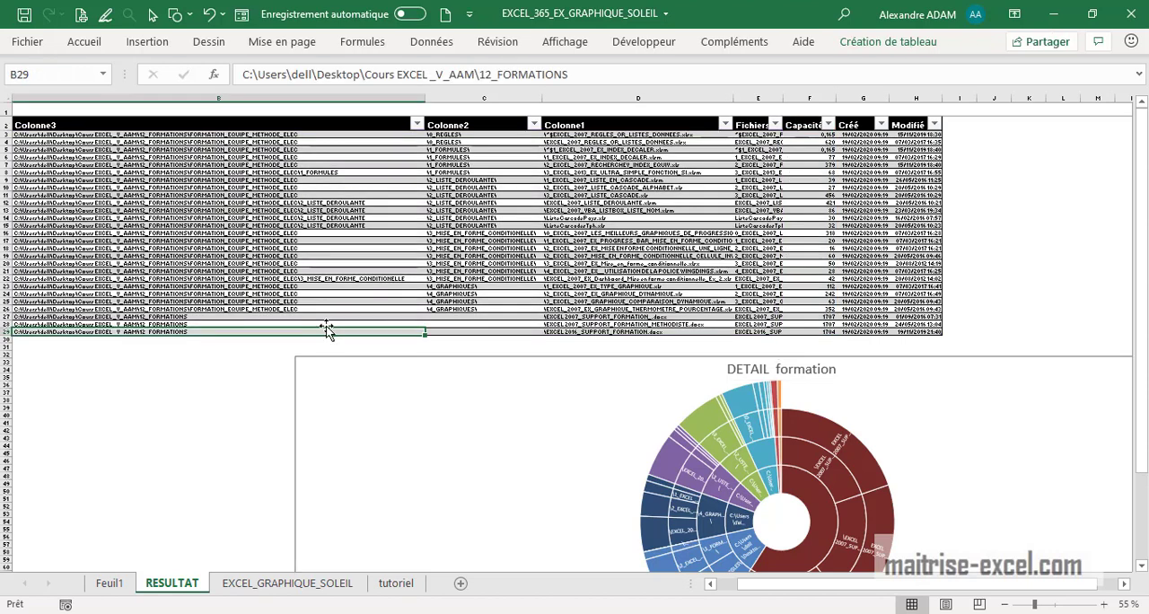
drag(577, 75, 236, 74)
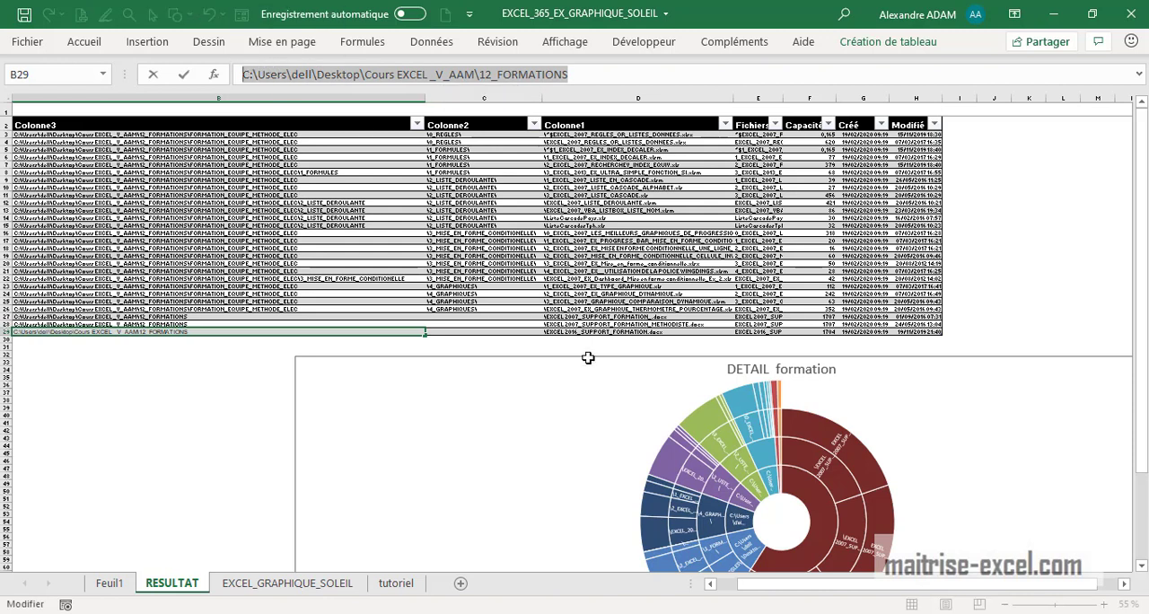
click(492, 309)
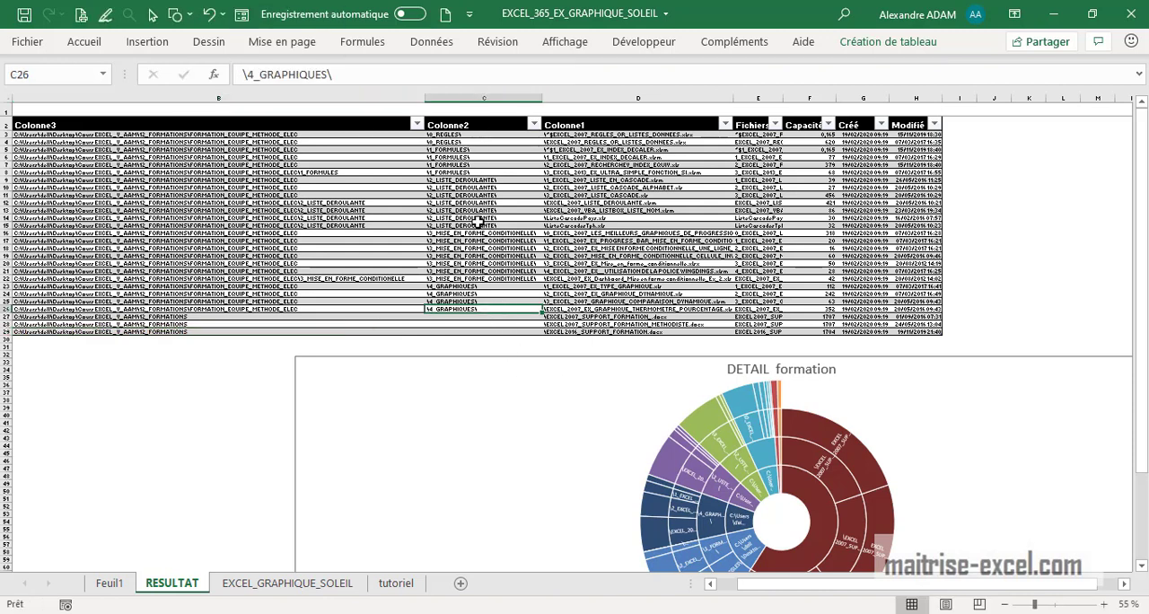
key(Up)
key(Up)
key(Up)
key(Up)
key(Up)
key(Up)
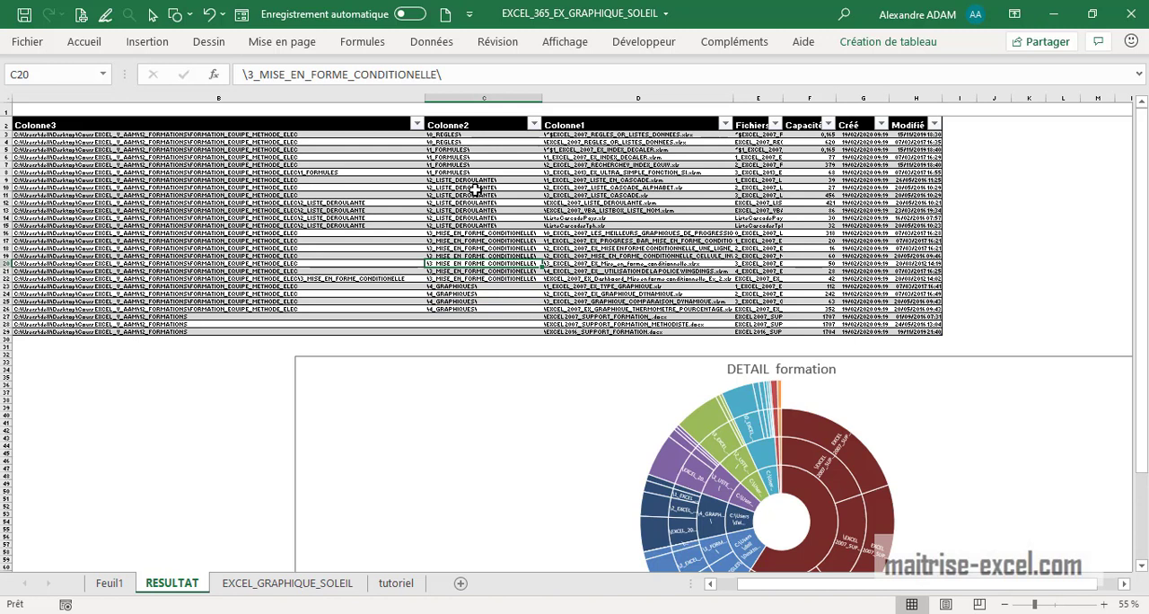
click(639, 210)
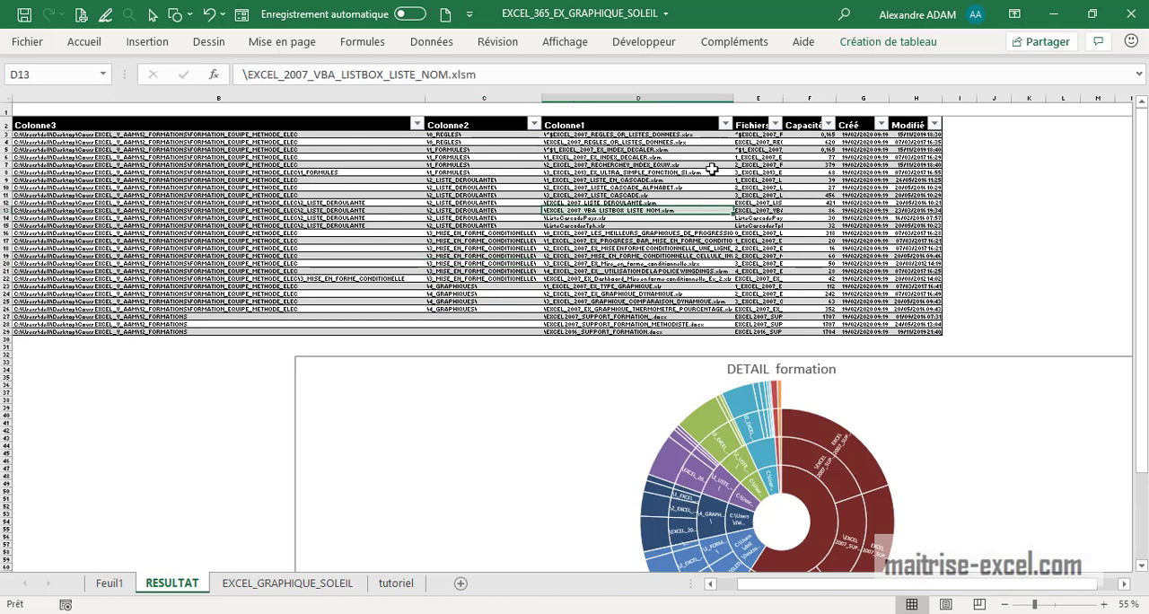
click(812, 325)
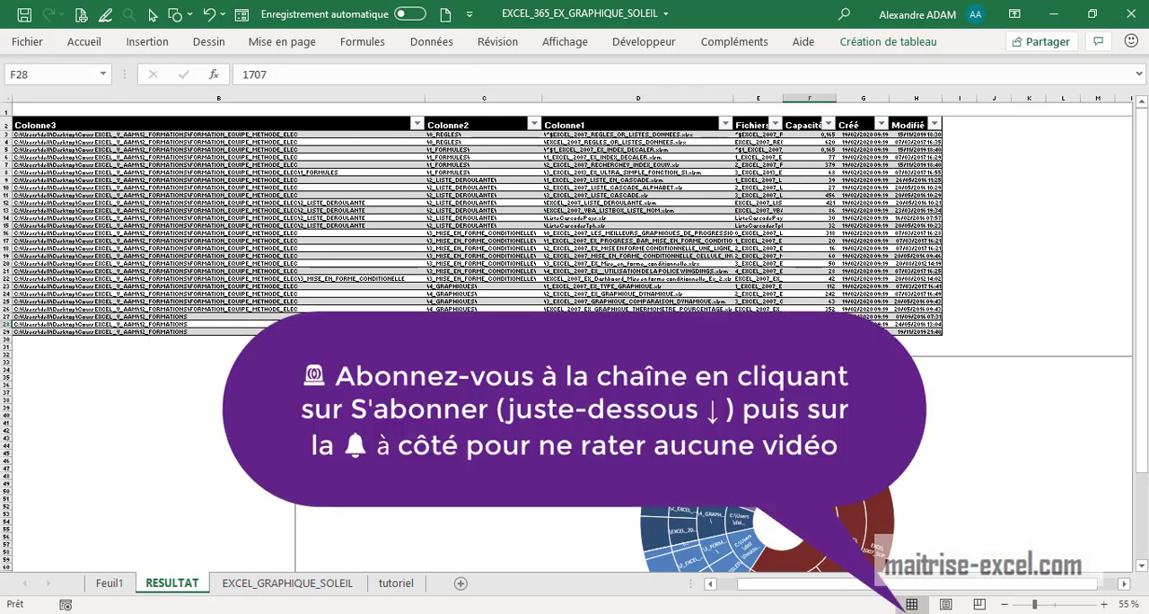
drag(819, 300, 818, 136)
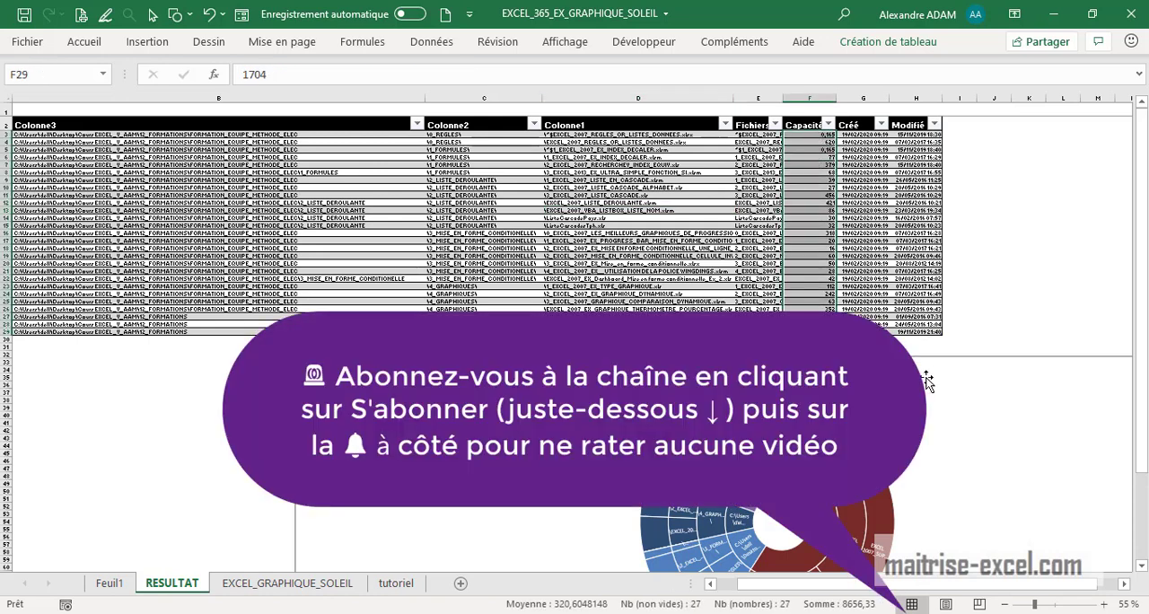
mouse_move(912, 587)
mouse_down()
mouse_move(837, 590)
mouse_move(916, 588)
mouse_up()
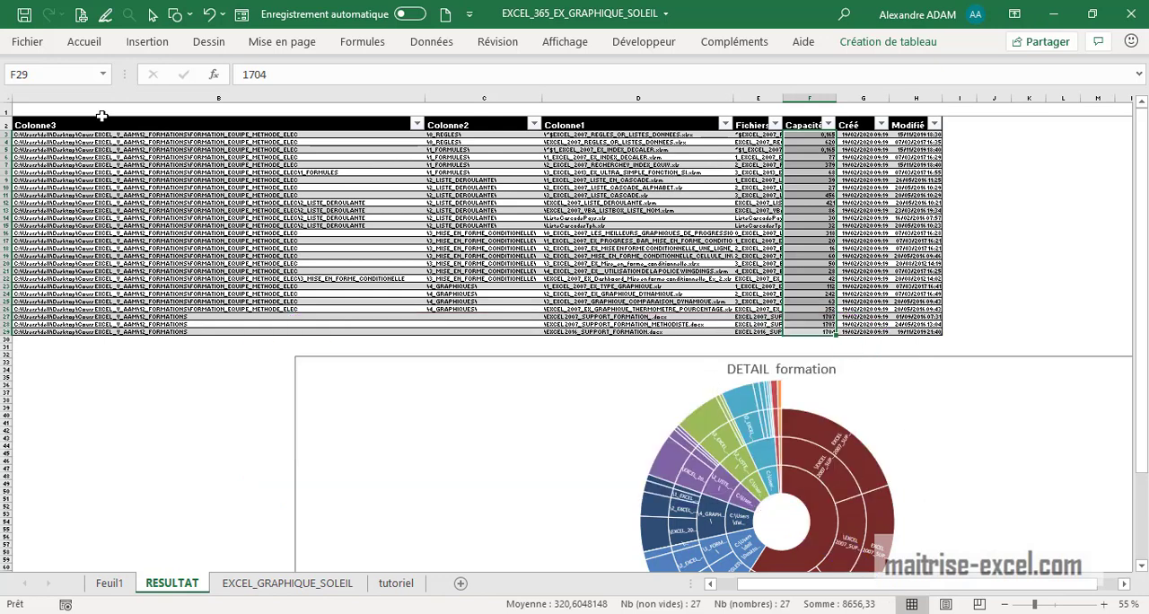
- Insert and enlarge a sunburst (Rayons de soleil) chart based on range B2:F28, and undo the last change
drag(102, 120, 803, 325)
click(147, 41)
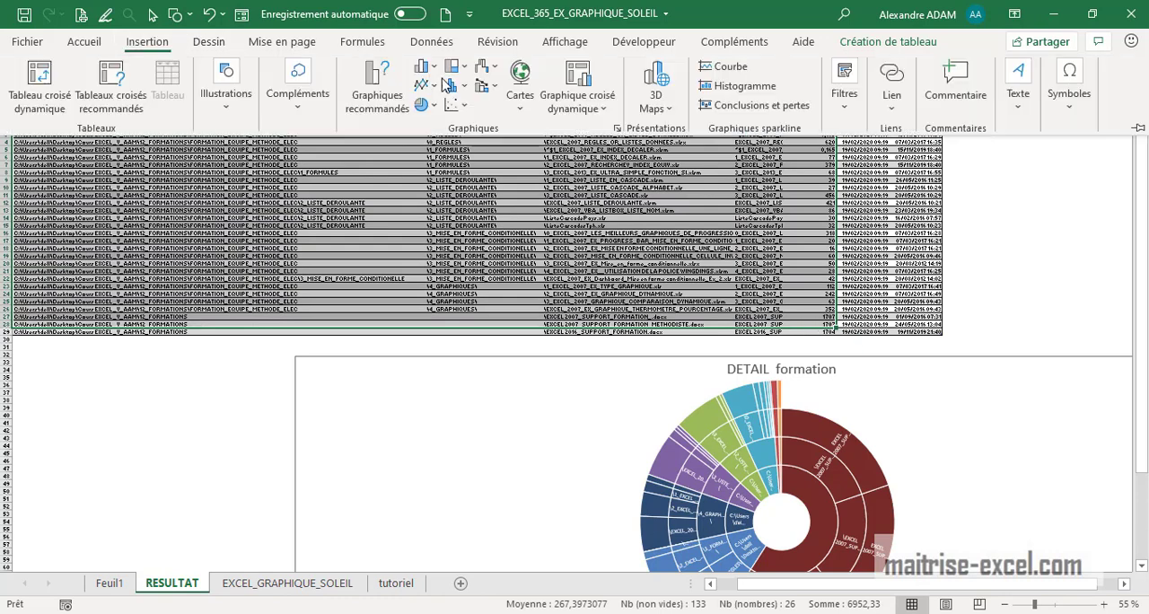
click(459, 69)
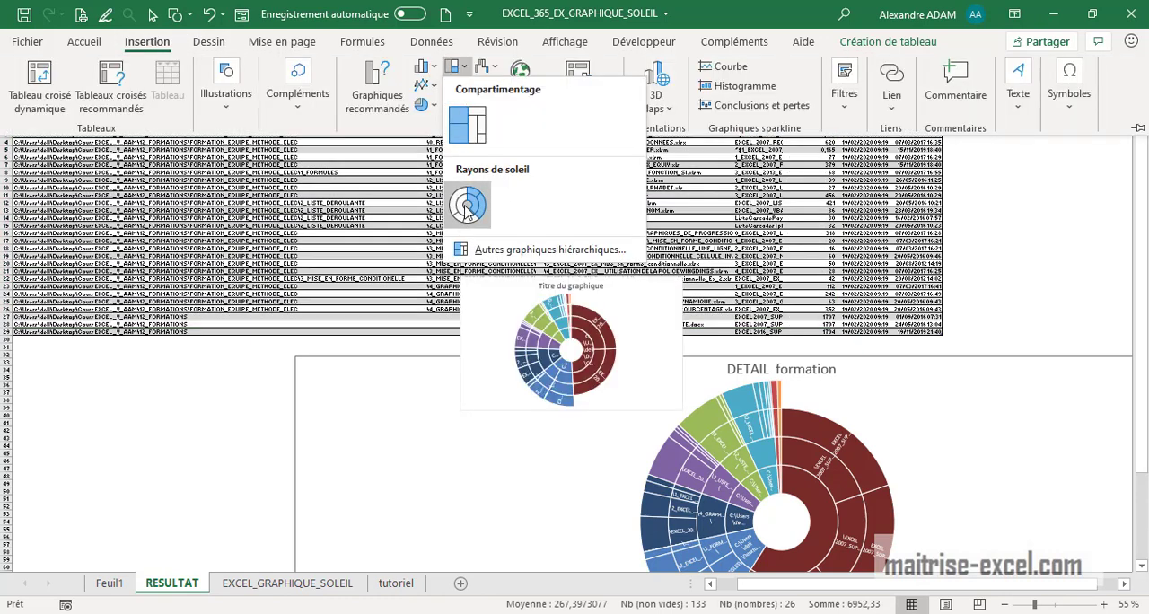
click(467, 205)
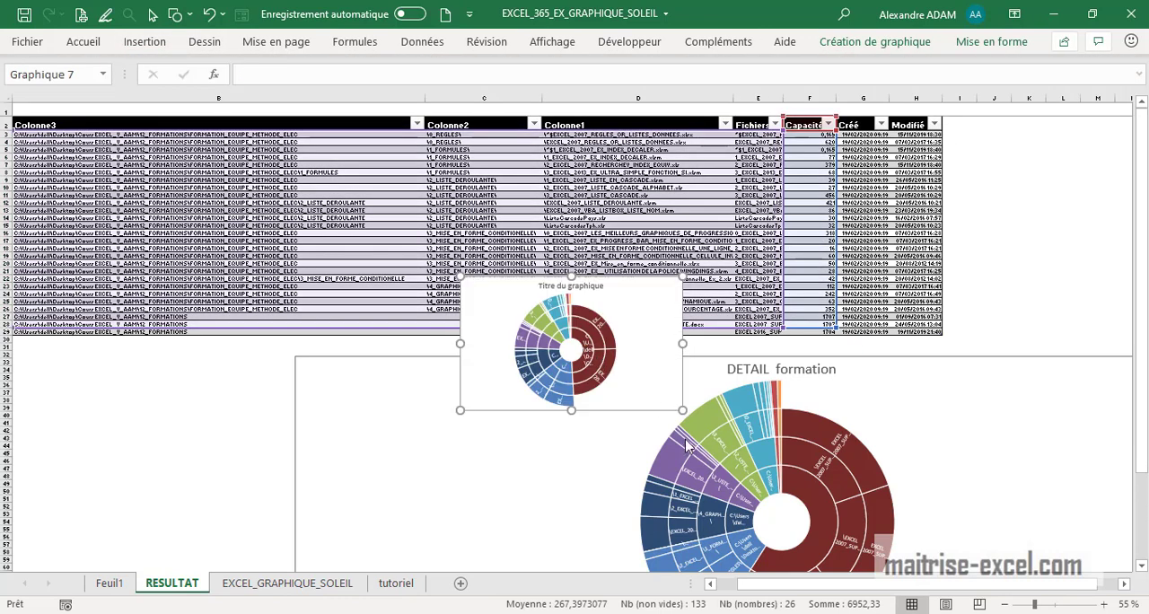
drag(682, 410, 940, 571)
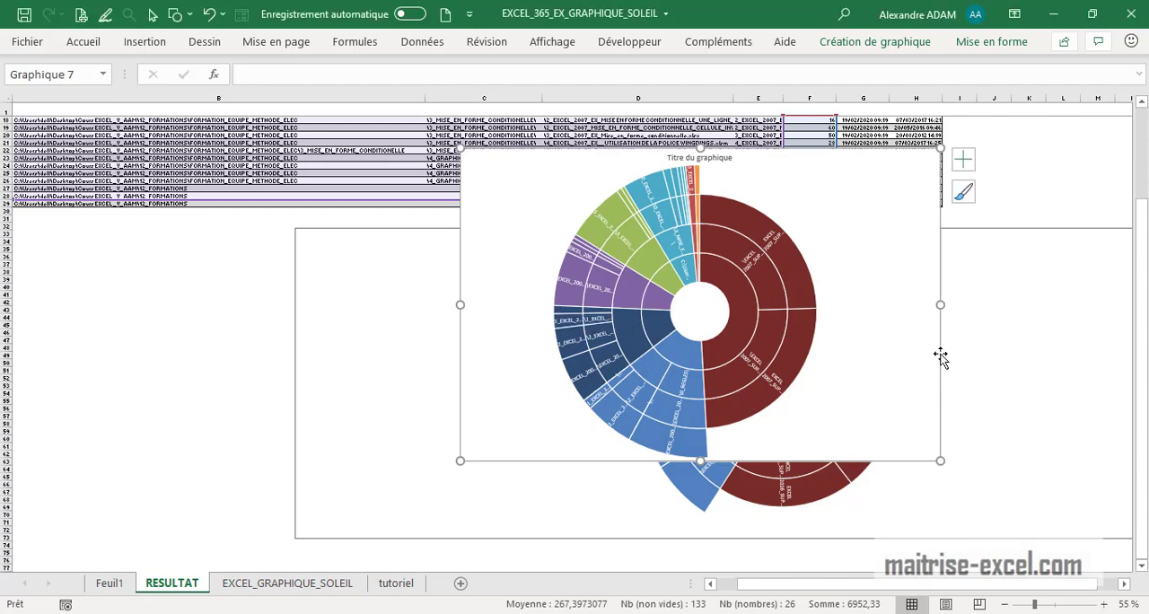
key(ctrl+z)
- On the tutoriel sheet, enter the headers Direction in A39 and Departement in B39, below the existing chart
click(392, 584)
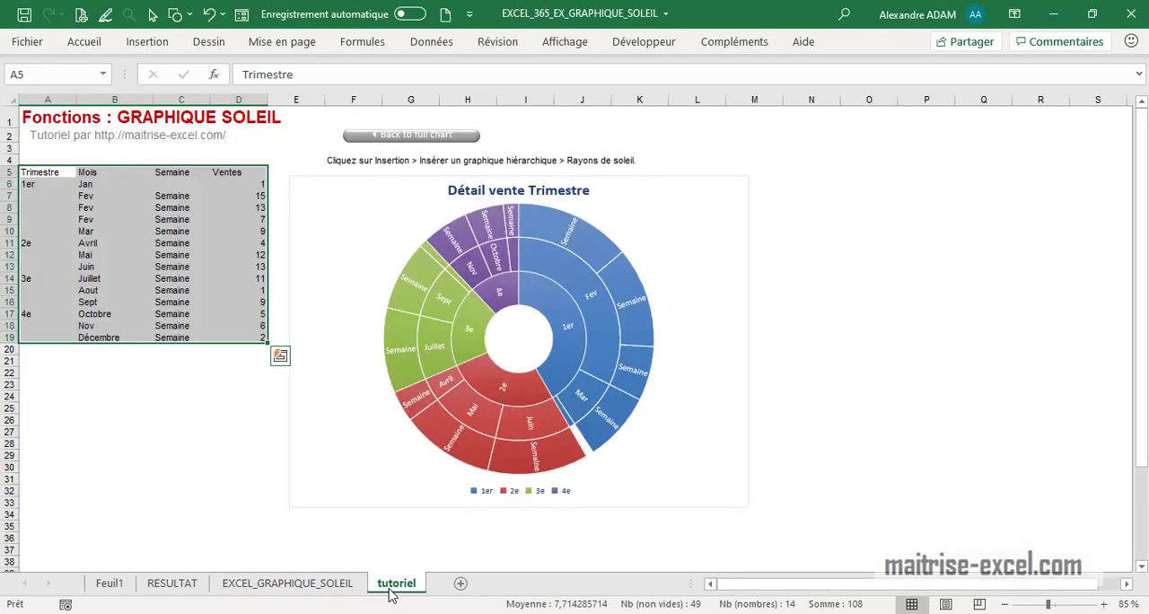
click(184, 488)
scroll(64, 384, up, 2)
scroll(64, 384, down, 3)
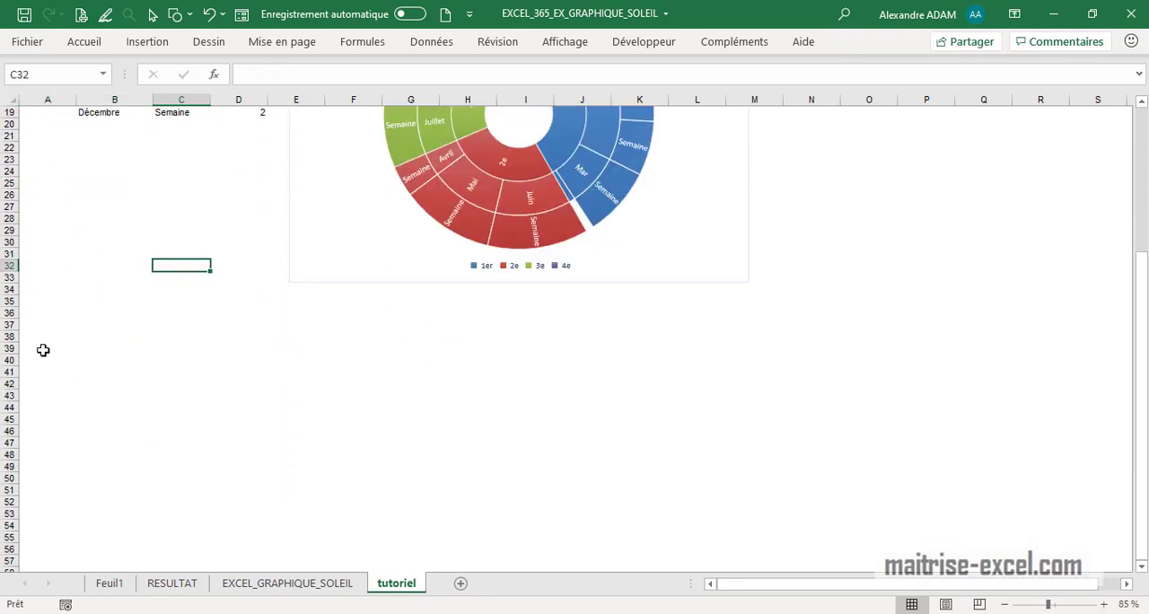
click(43, 347)
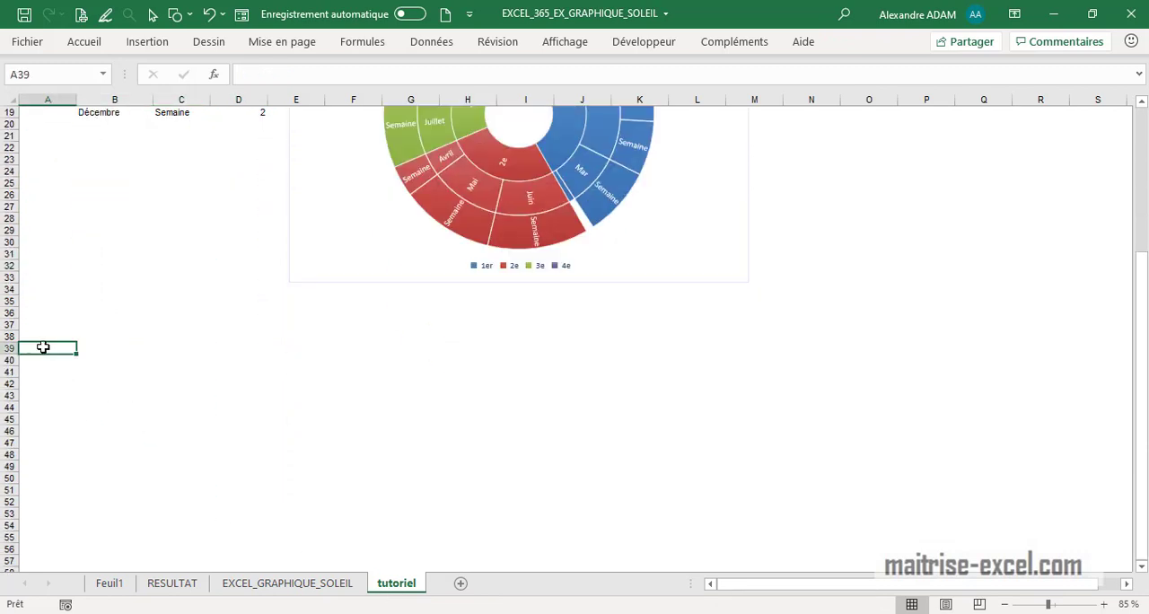
text(Directio)
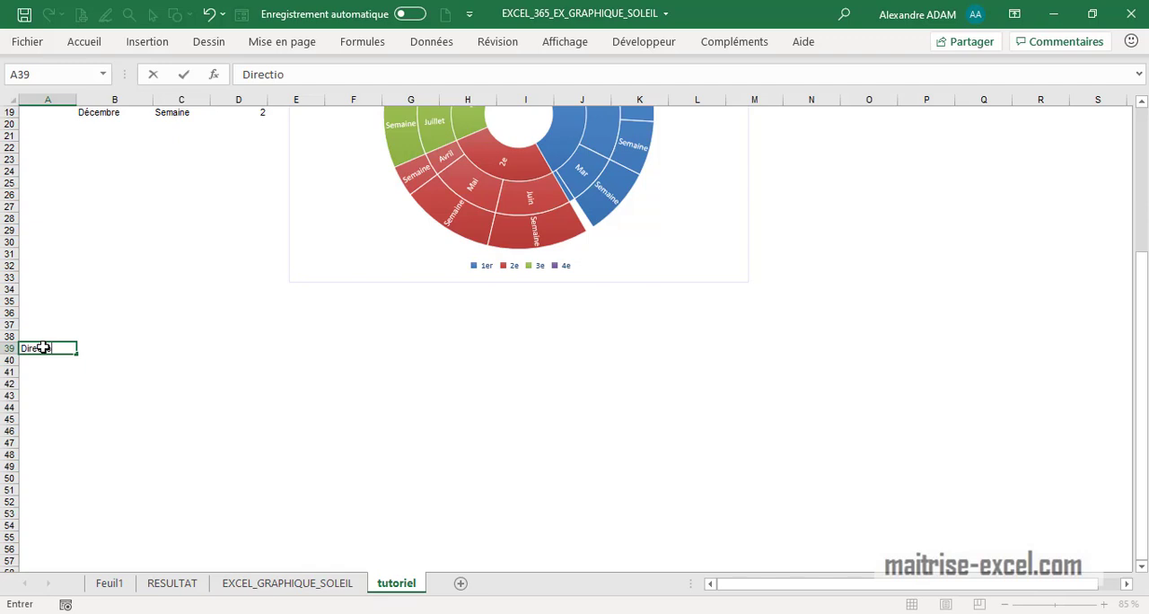
text(n)
key(Tab)
text(D)
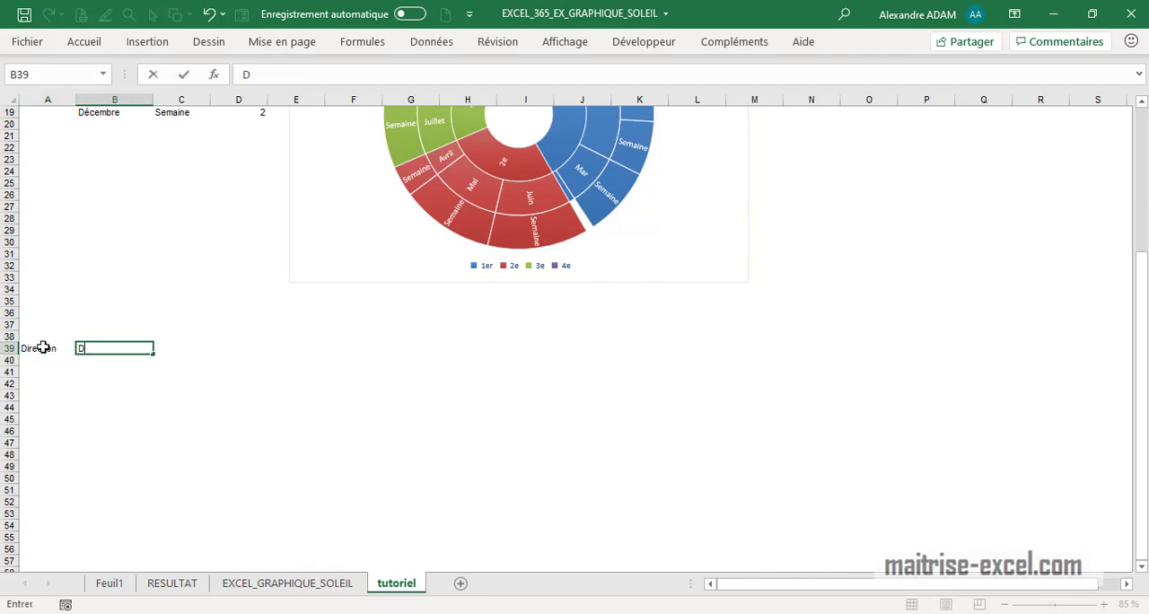
text(eparteme,nt)
key(Return)
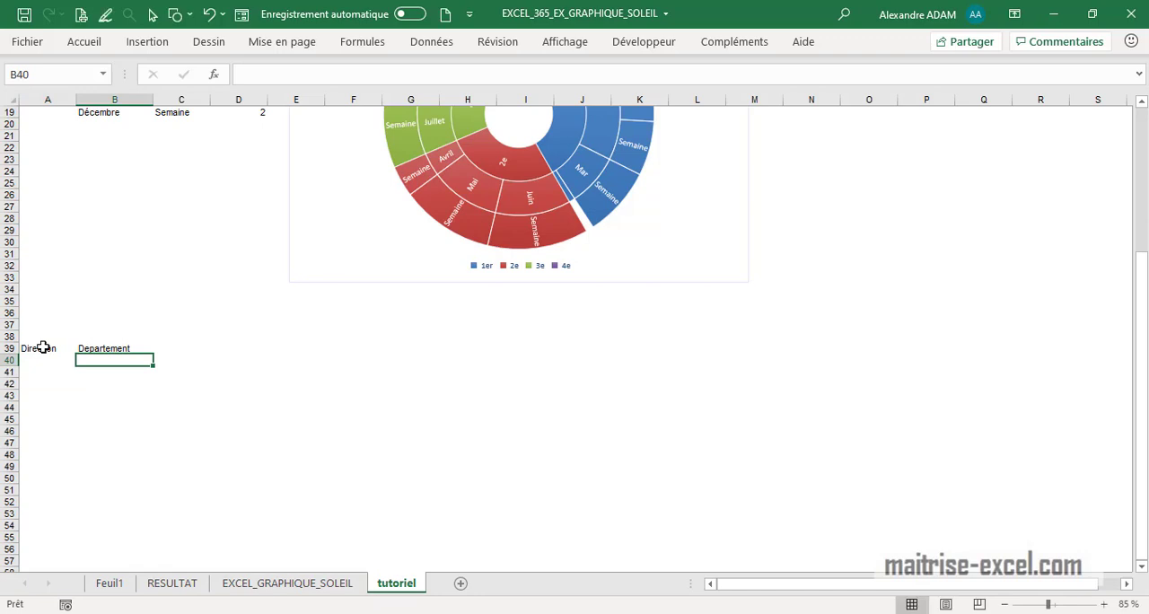
- List the departments Qualité, Production, BE and Projet in B40:B43
text(Qualité)
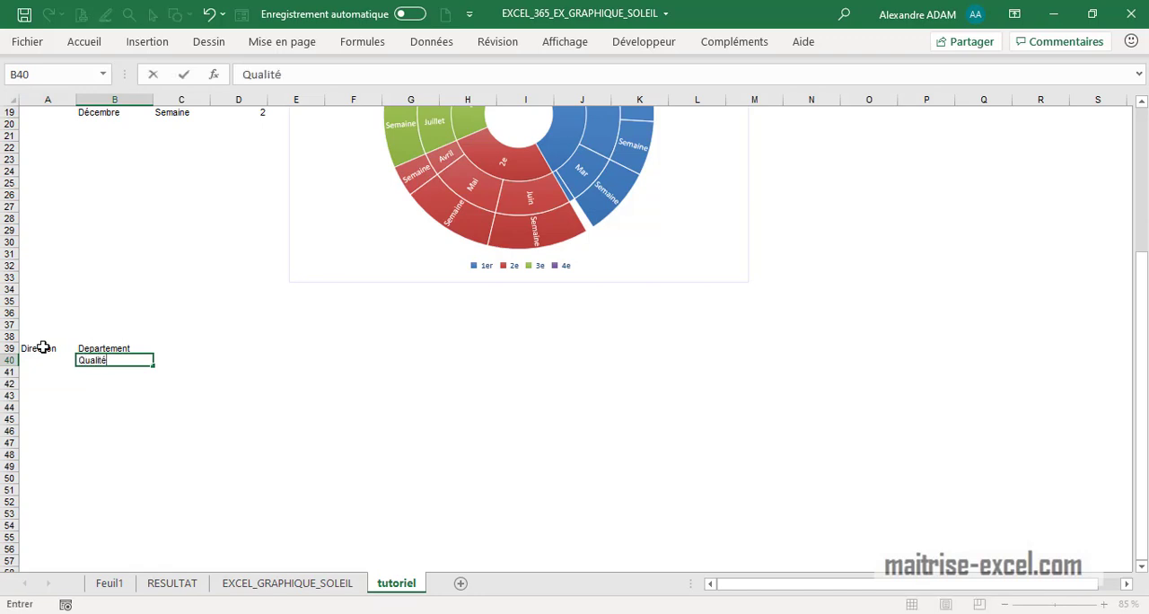
key(Return)
text(Producti)
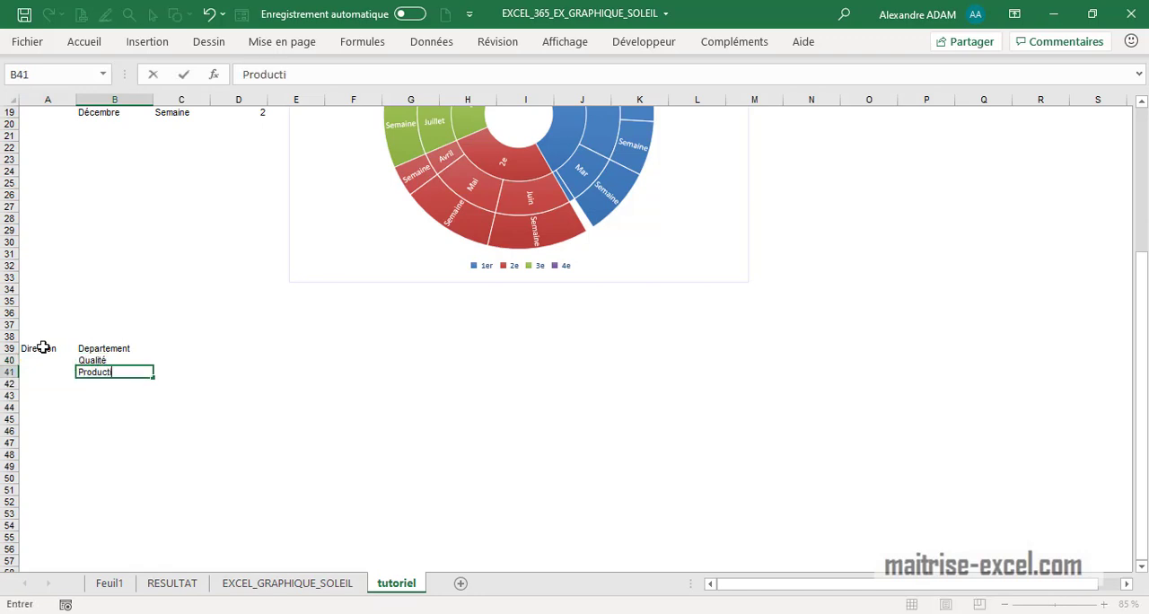
text(on)
key(Return)
text(BE)
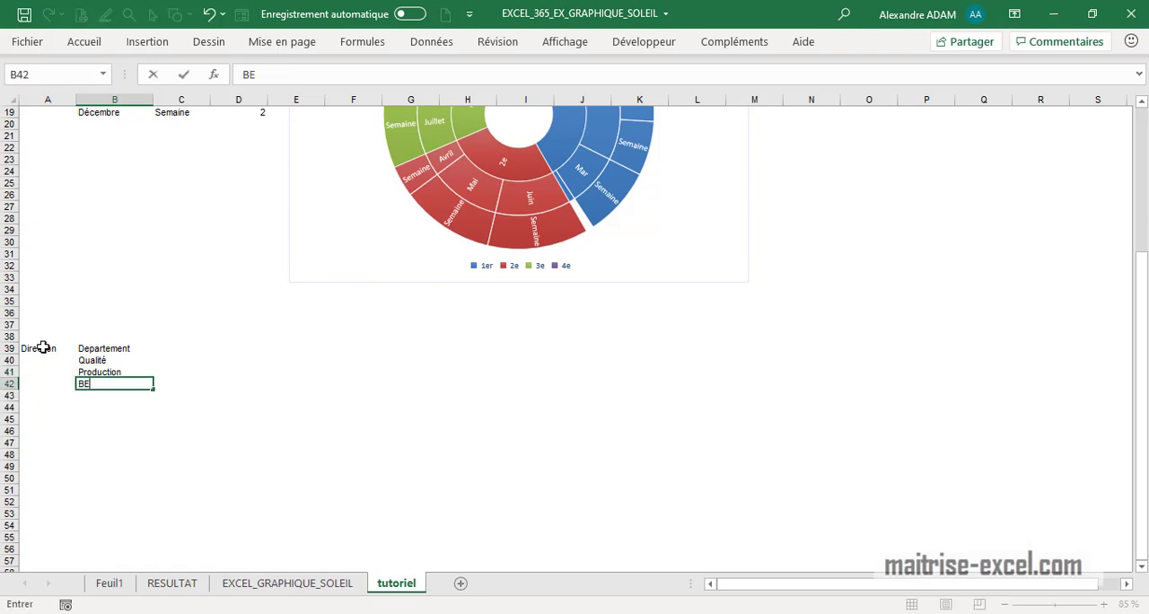
key(Return)
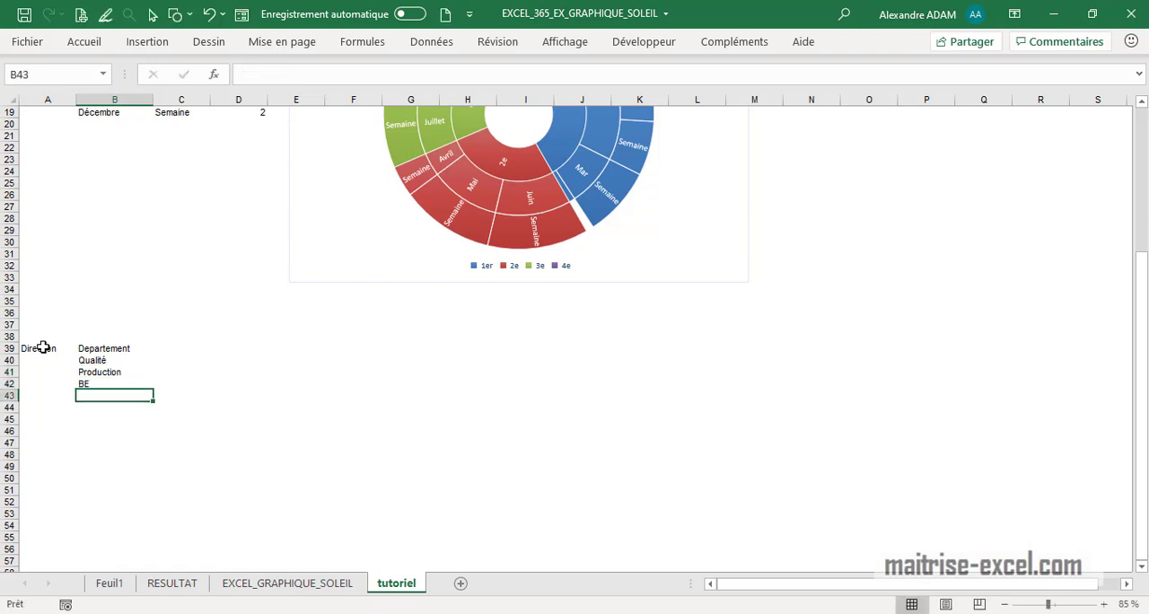
text(r)
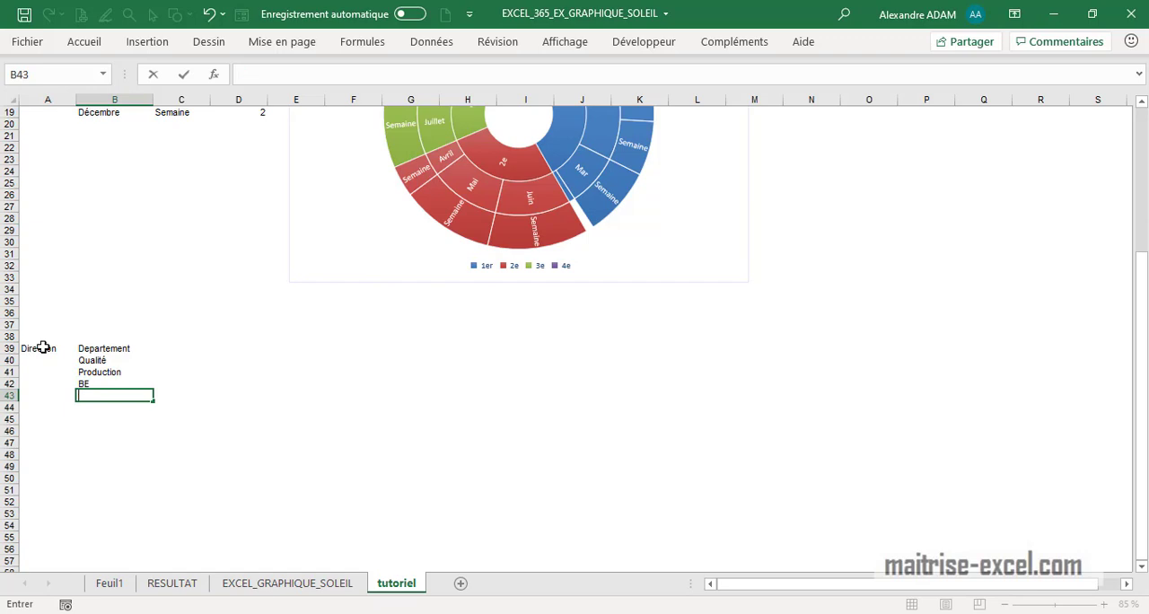
text(Projet)
key(Return)
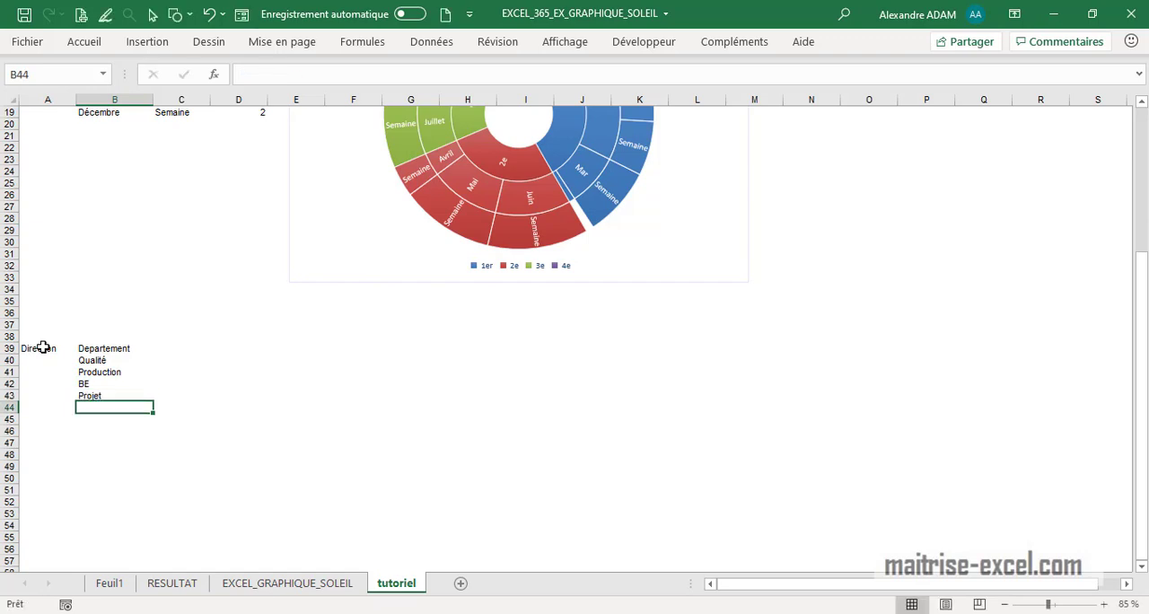
- Enter Service_1 in C40 and relocate the Production, BE and Projet entries to B45:B47
click(173, 359)
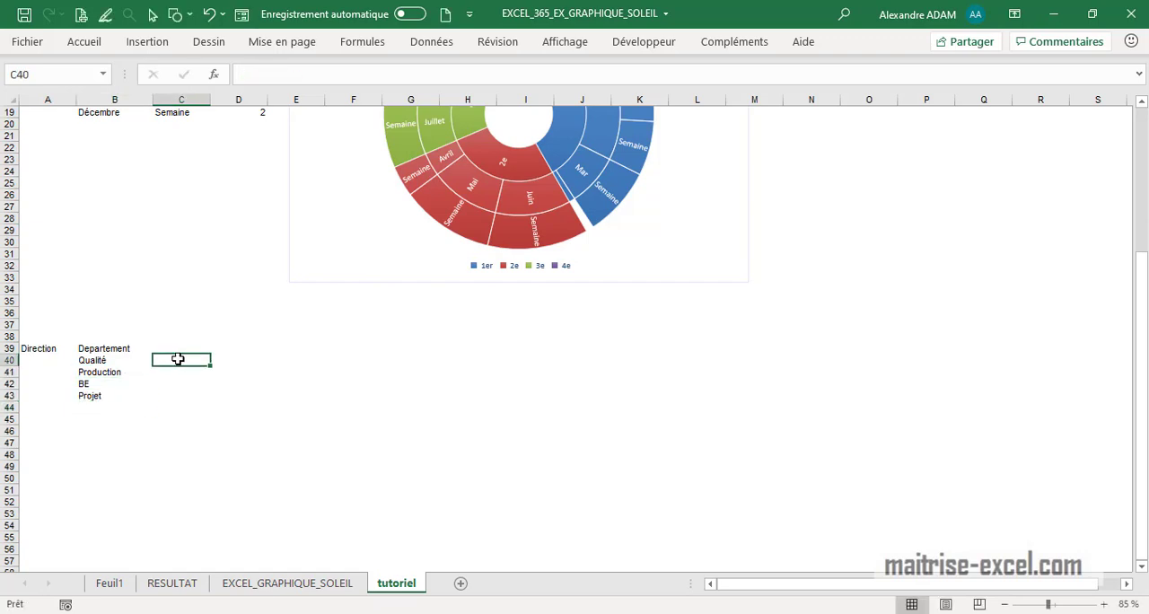
text(Service)
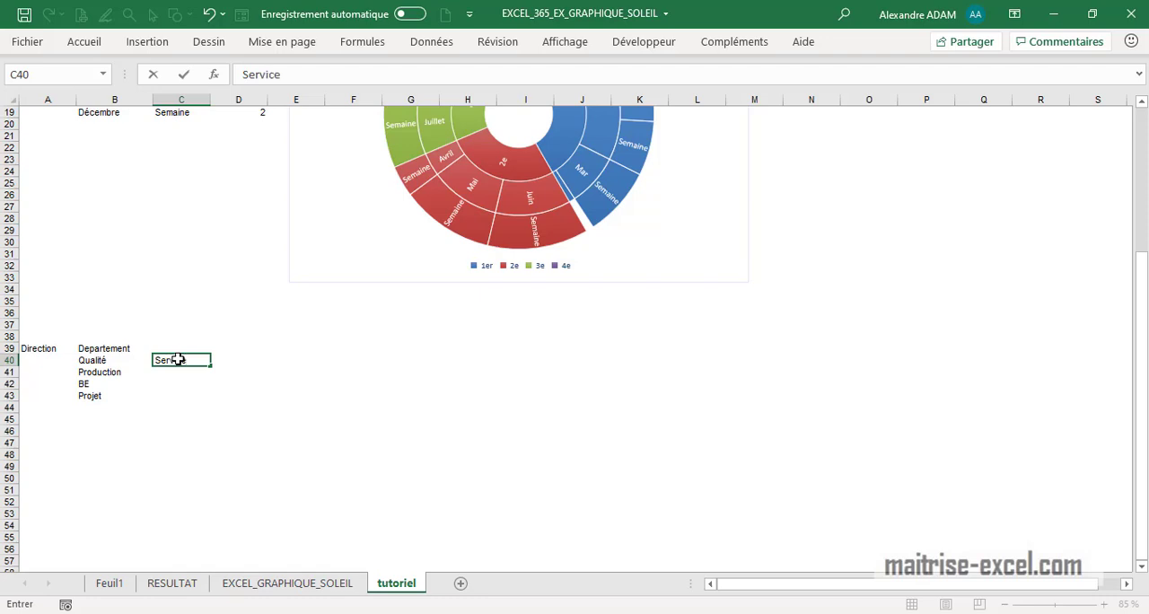
text(_1)
click(171, 390)
drag(105, 375, 107, 438)
- Fill C40 down to C42 as an incremented series from Service_1 to Service_3
click(200, 360)
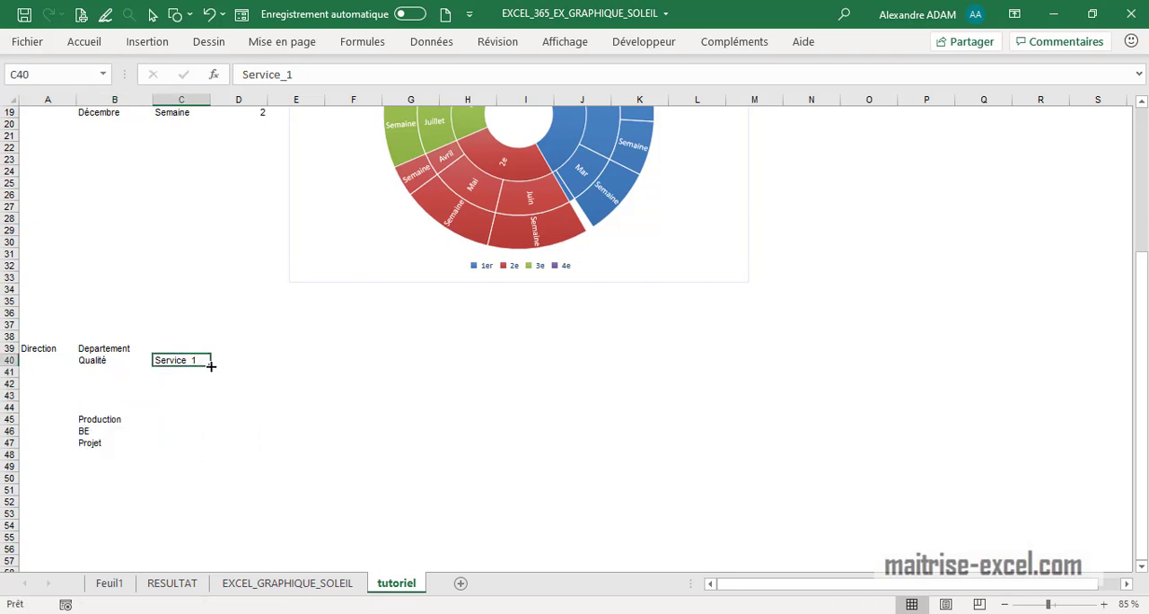
drag(210, 366, 214, 396)
click(220, 399)
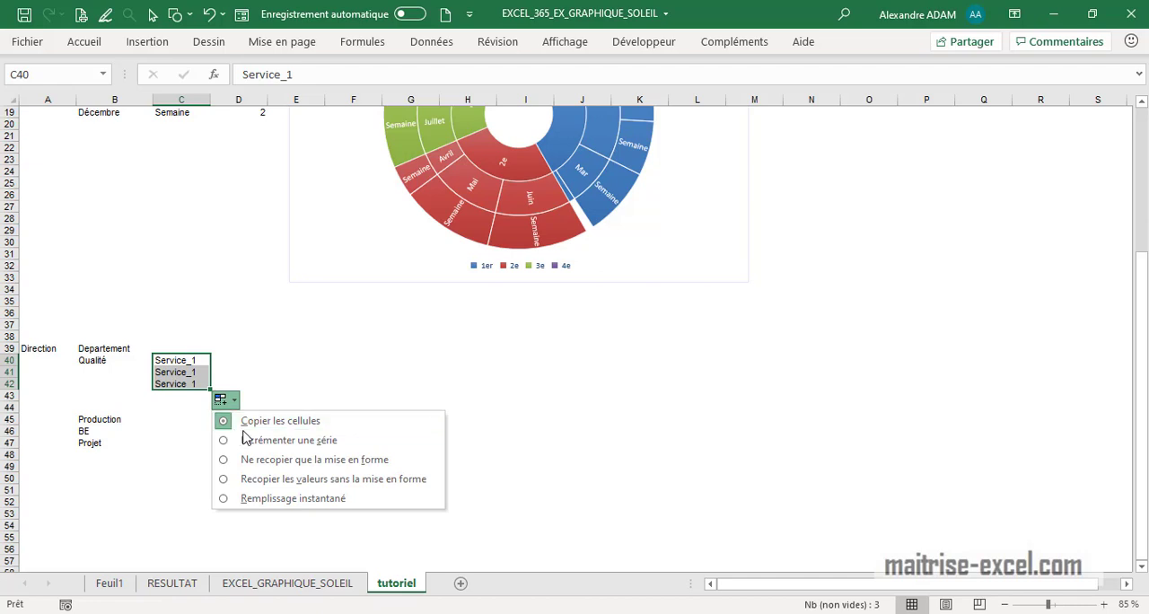
click(247, 440)
- Fill Production upward across B43:B45 and copy Service_1 to Service_3 into C43:C45
click(115, 419)
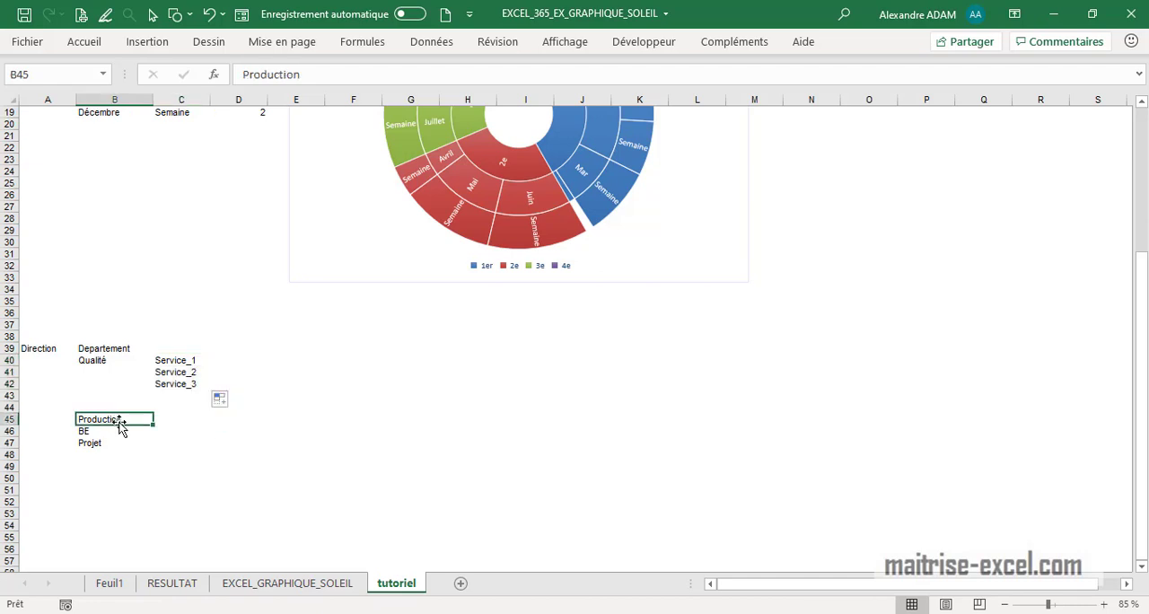
drag(120, 416, 159, 423)
click(196, 395)
click(196, 383)
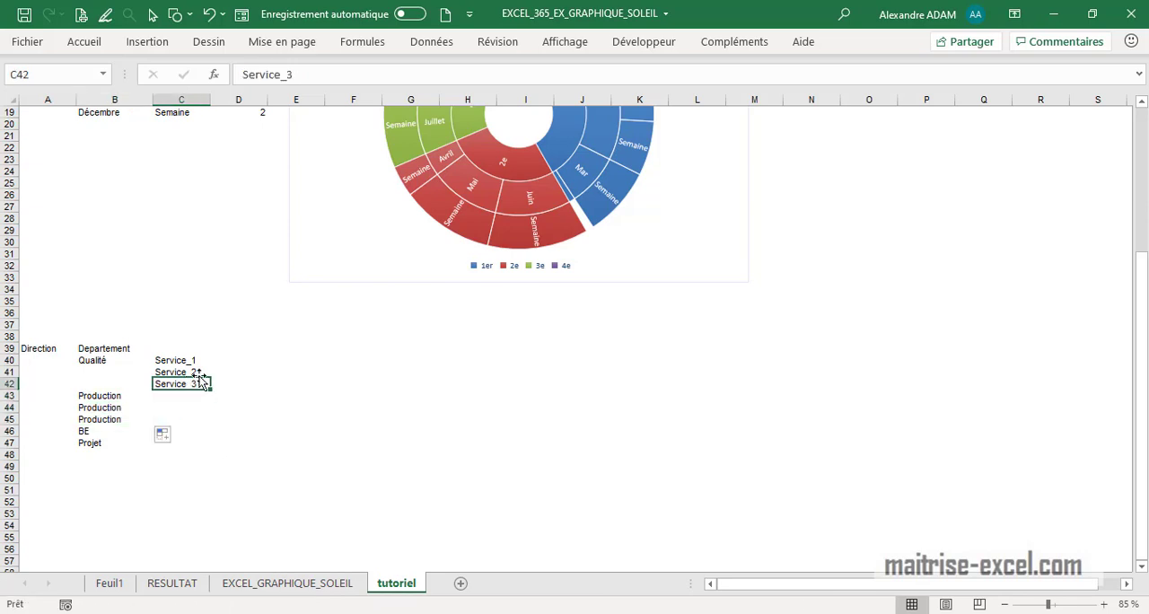
click(199, 362)
drag(198, 375, 199, 419)
click(307, 467)
- Relocate Projet to B50 and fill C46:C49 beside BE with Service_1 to Service_4
click(99, 432)
click(103, 443)
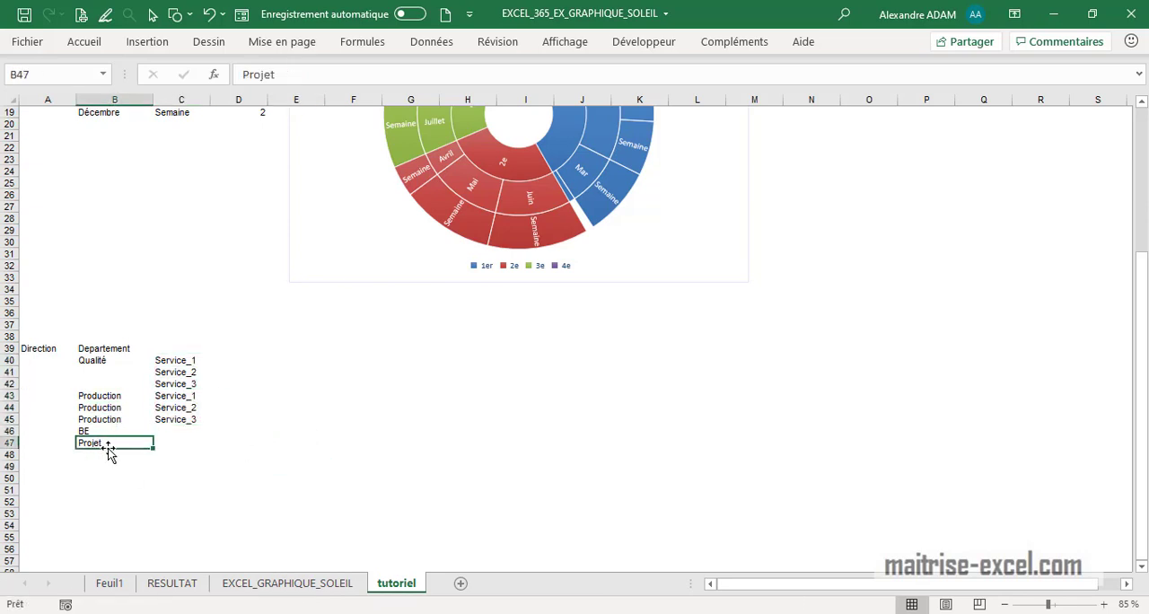
drag(114, 456, 114, 491)
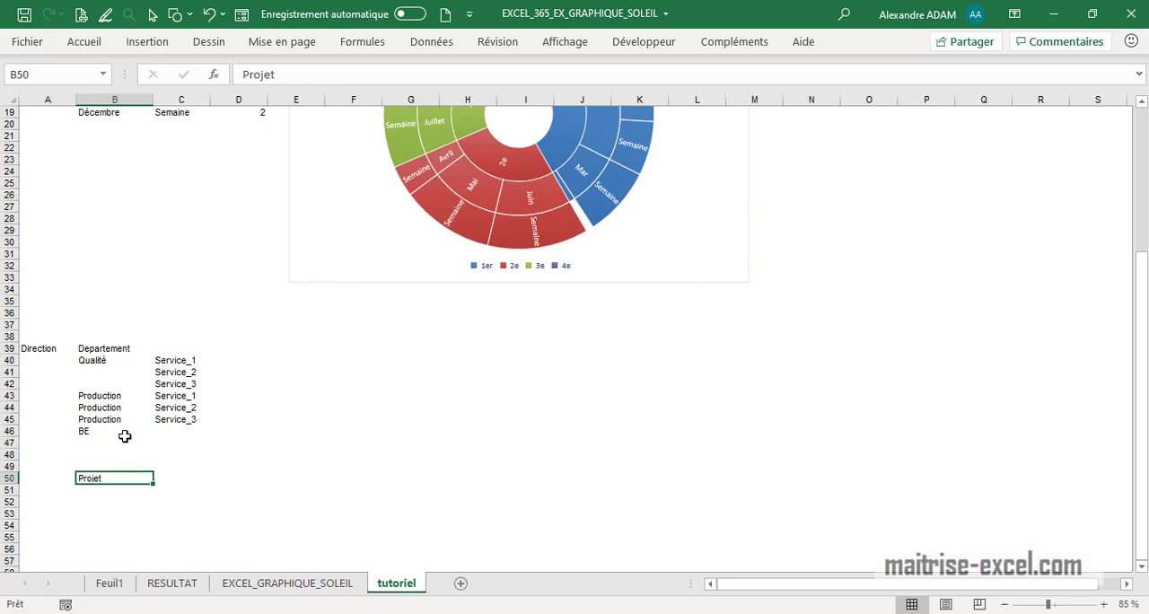
click(124, 437)
click(192, 359)
drag(190, 366, 216, 477)
click(98, 478)
click(184, 466)
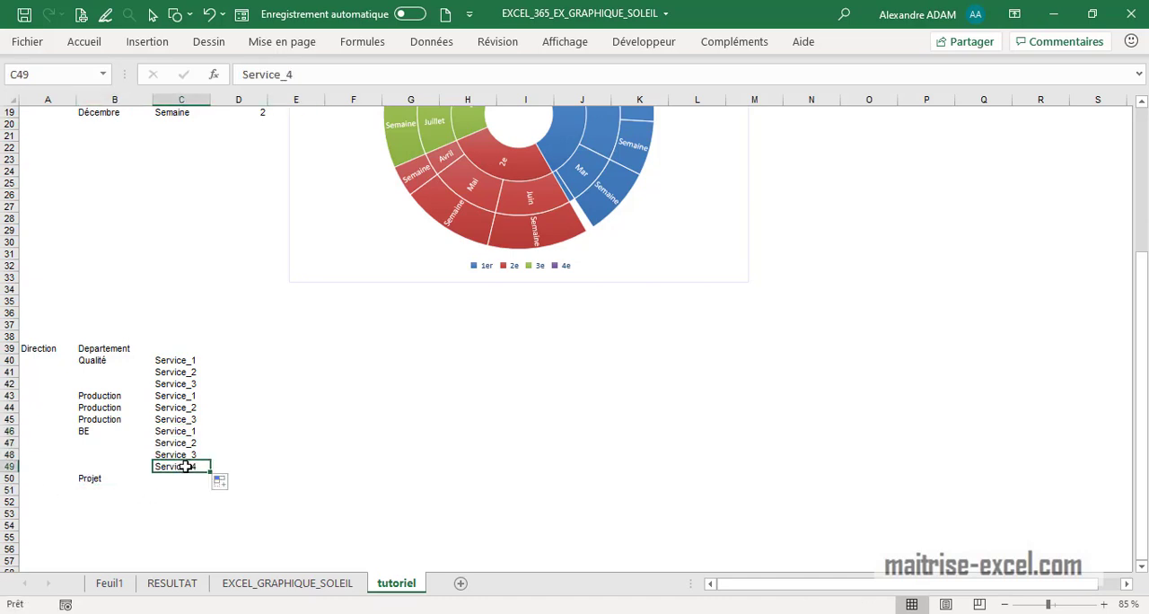
- Enter Projet_1 in C50 and fill the series down to Projet_7 in C56
click(179, 479)
text(Projet_1)
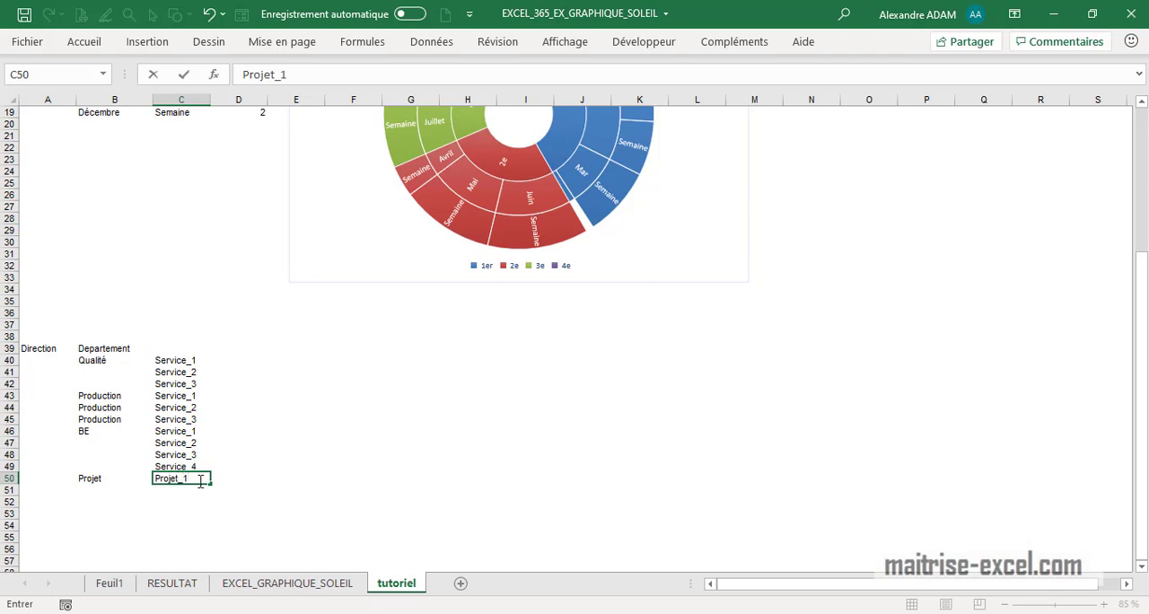
click(218, 470)
click(185, 481)
drag(211, 484, 221, 549)
click(297, 501)
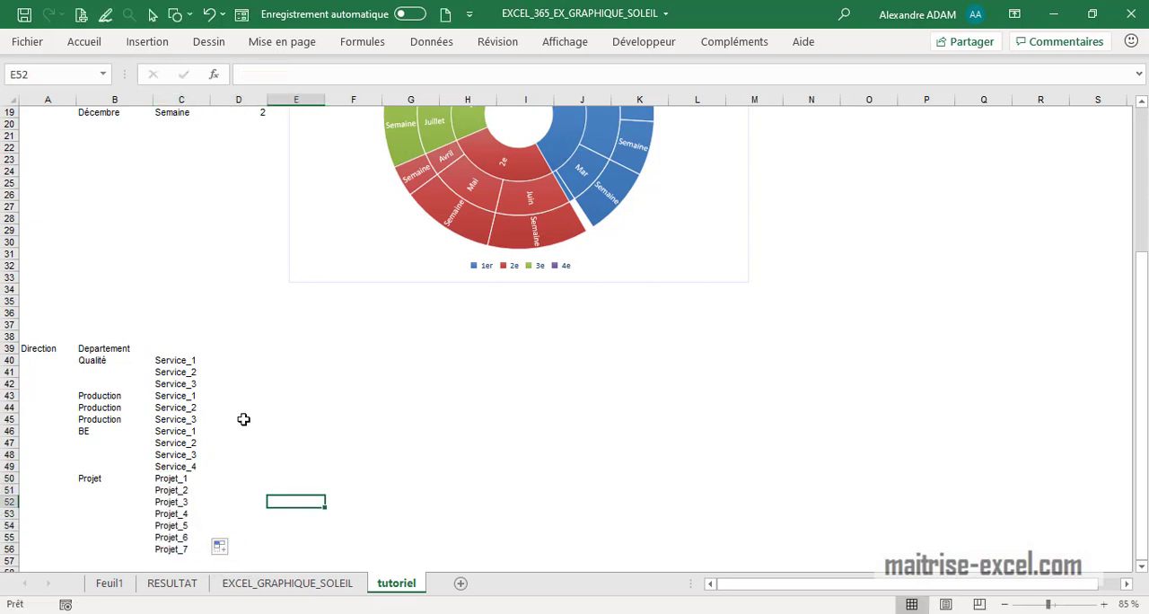
- Add the header Nbr_Salarié in D39 and fill D40:D56 with the formula =ALEA.ENTRE.BORNES(1;250)
click(225, 346)
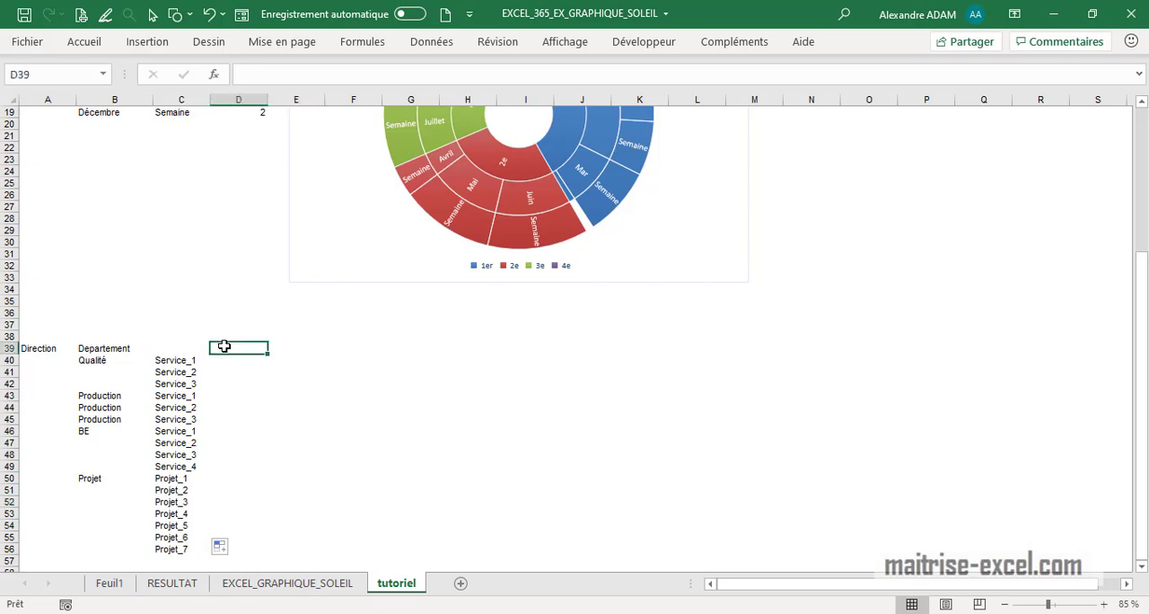
text(Nbr_Salarié)
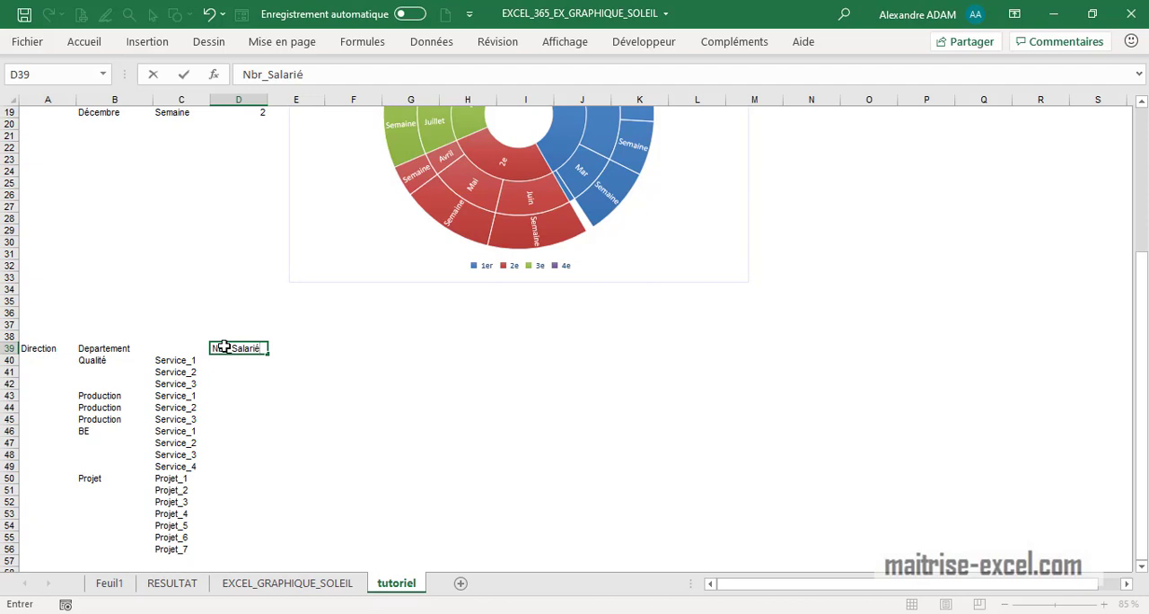
click(237, 360)
text(=ale)
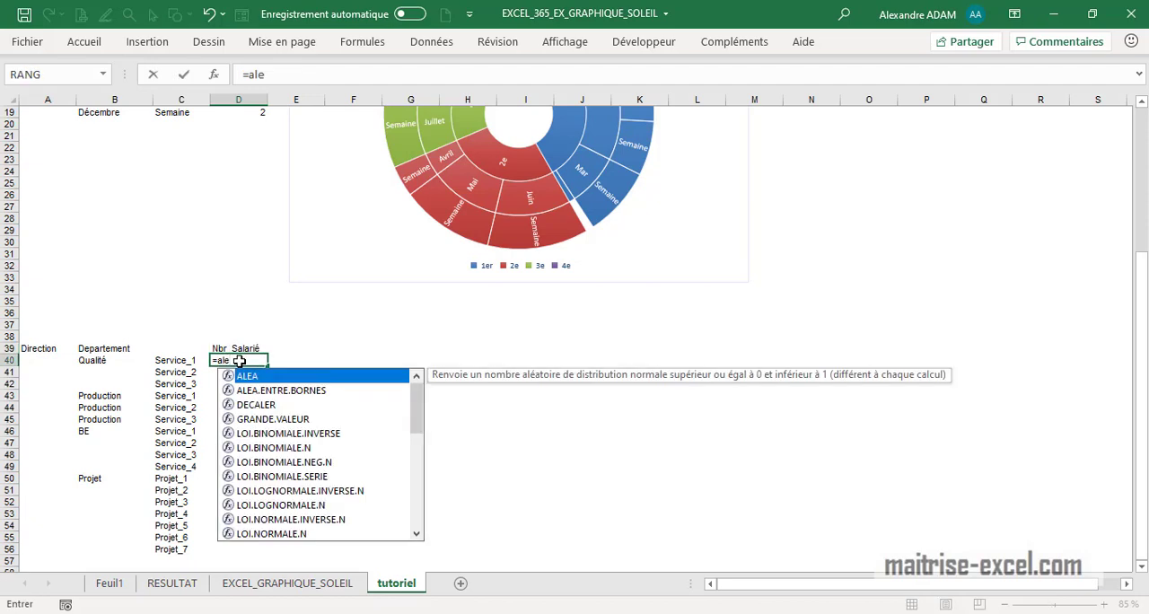
double_click(278, 389)
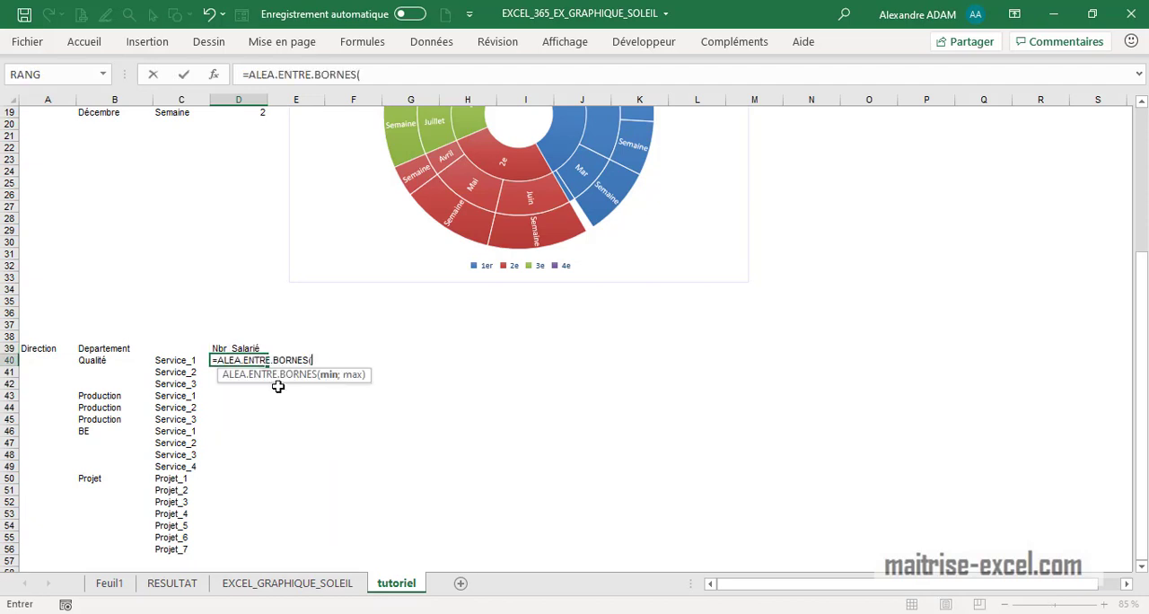
text(1;250)
key(Return)
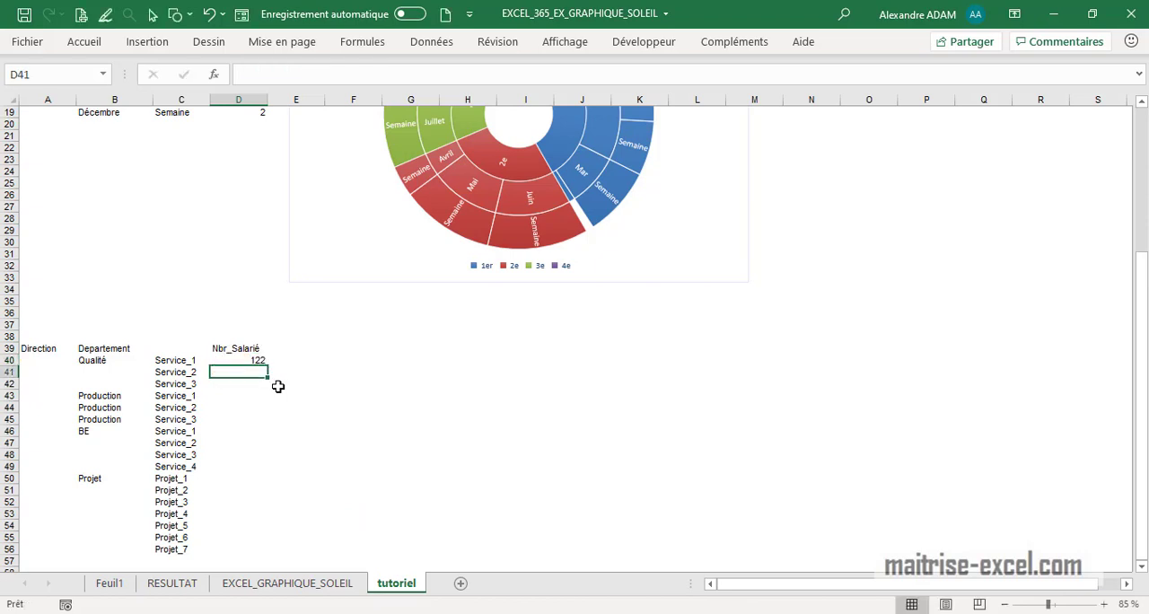
click(239, 361)
drag(270, 366, 266, 552)
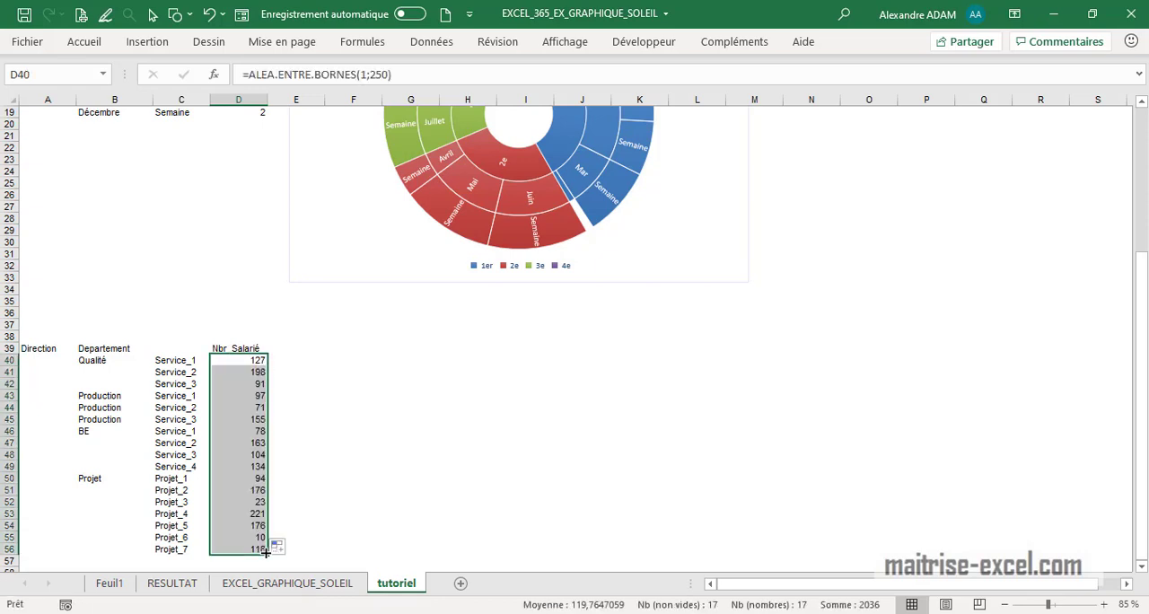
- Replace the random-number formulas in D40:D56 with their values using a special paste
key(ctrl+c)
key(ctrl+alt+v)
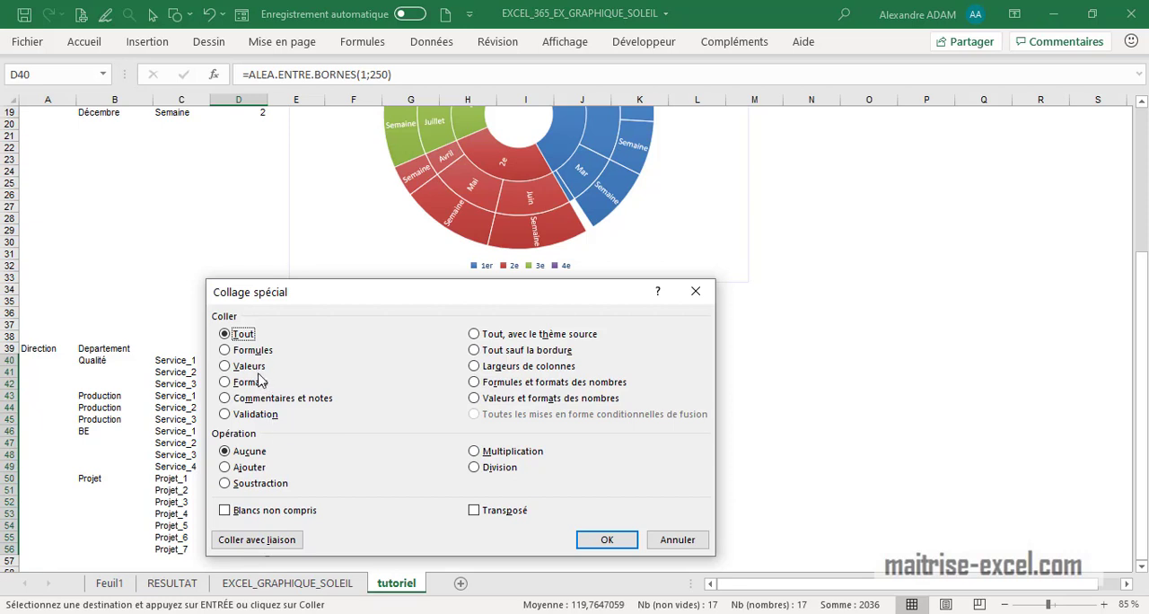
click(226, 366)
click(607, 539)
click(468, 501)
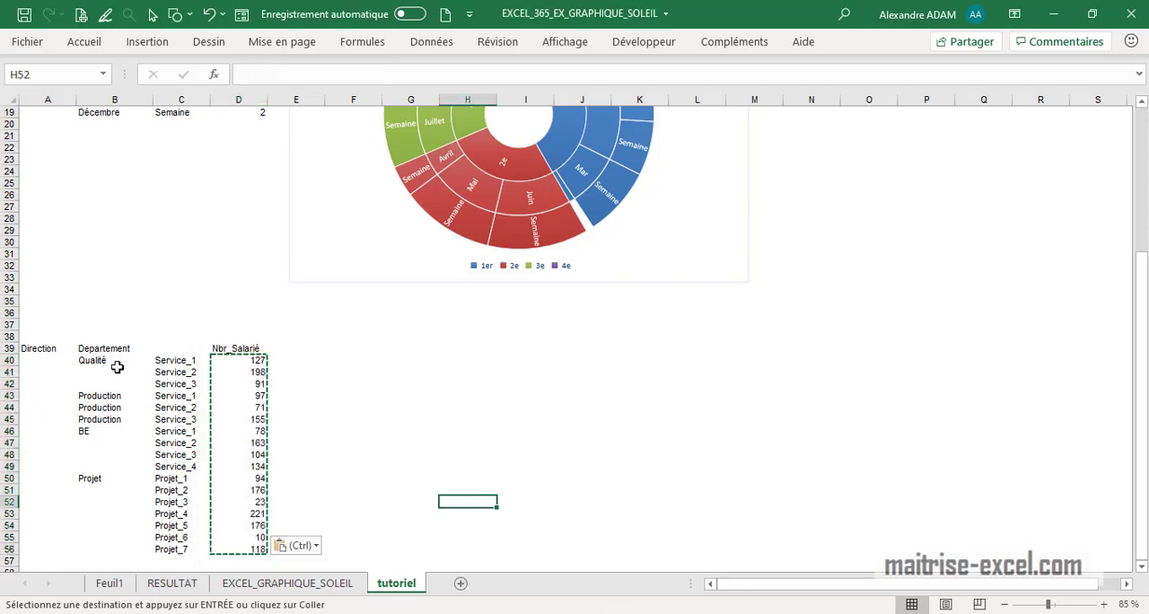
- Convert the range A39:D56 into a table whose first row holds the headers
drag(49, 349, 244, 549)
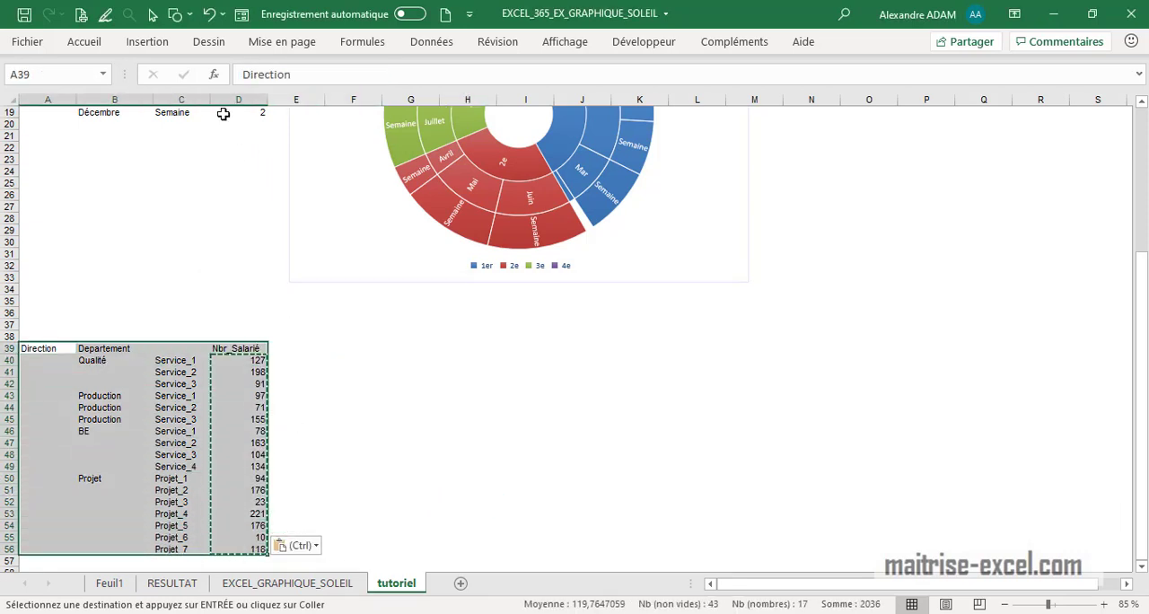
click(139, 42)
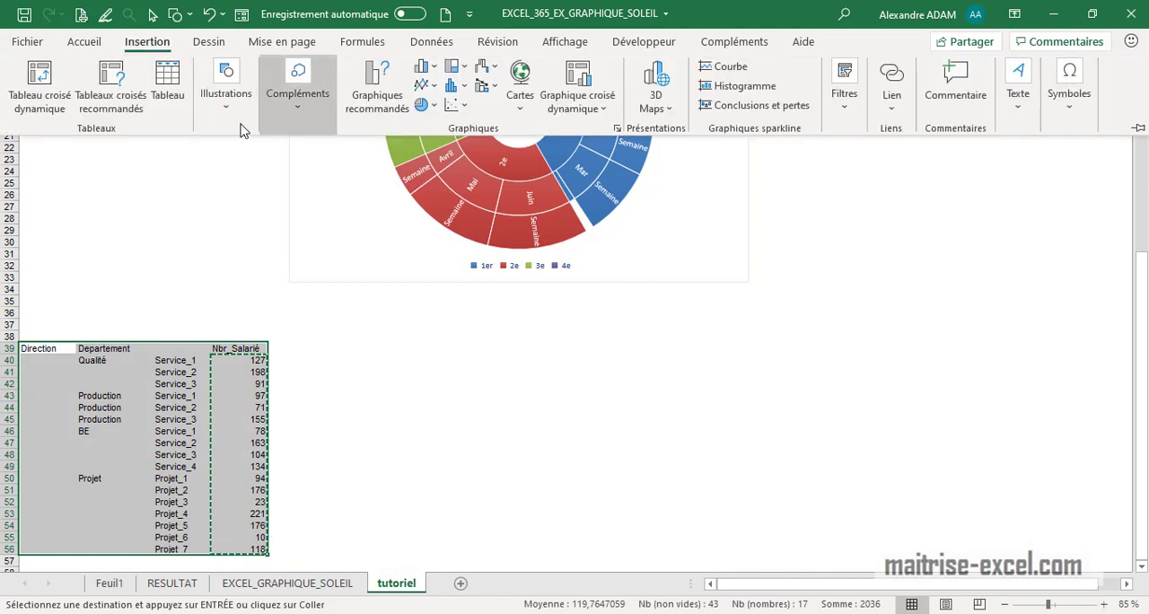
click(169, 90)
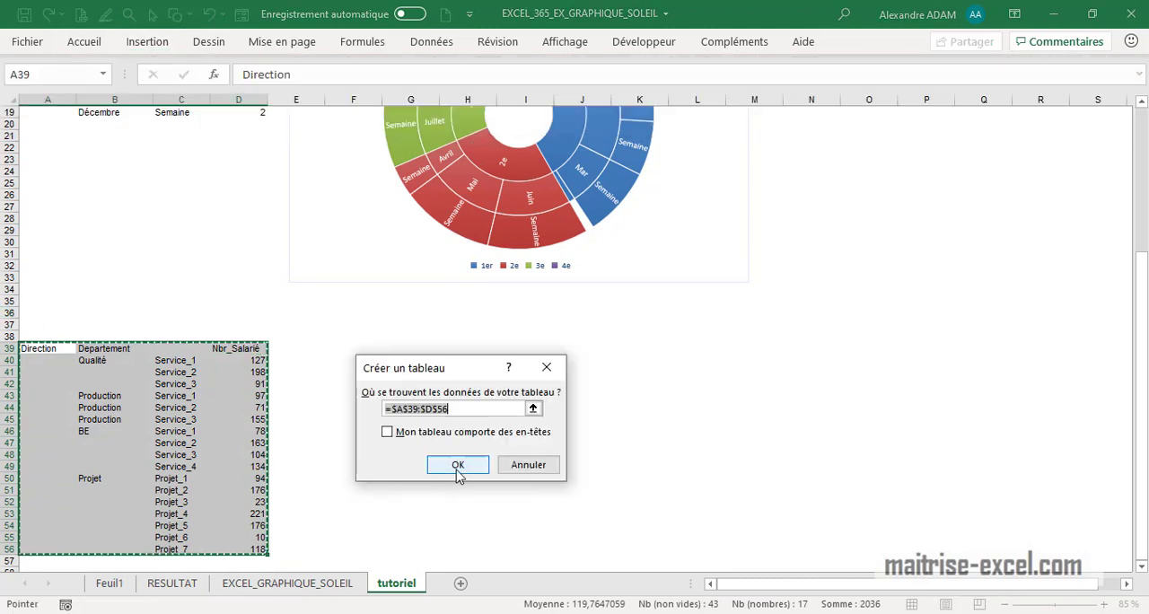
click(389, 433)
click(458, 464)
click(423, 419)
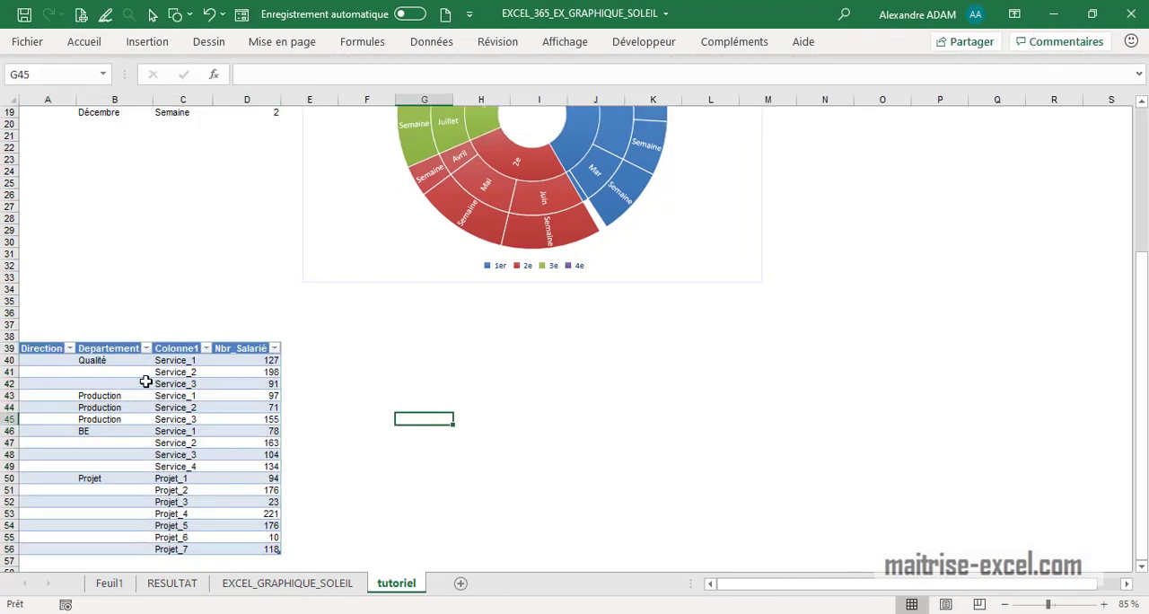
- Rename the Colonne1 header in C39 as SERVICE
click(171, 348)
text(SE)
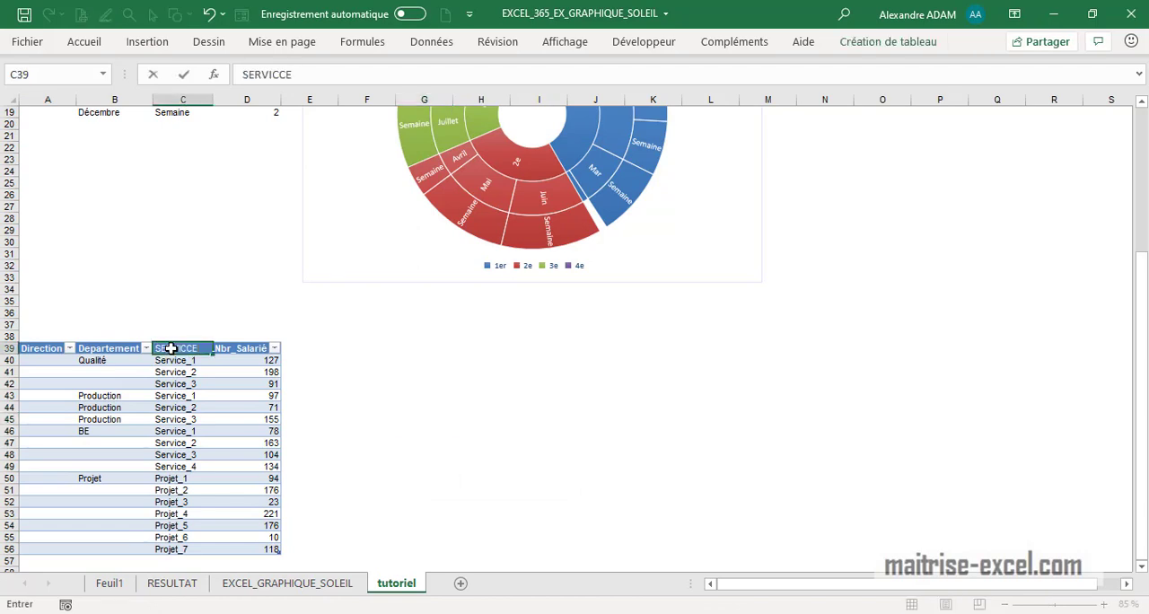
text(RVICE)
key(Return)
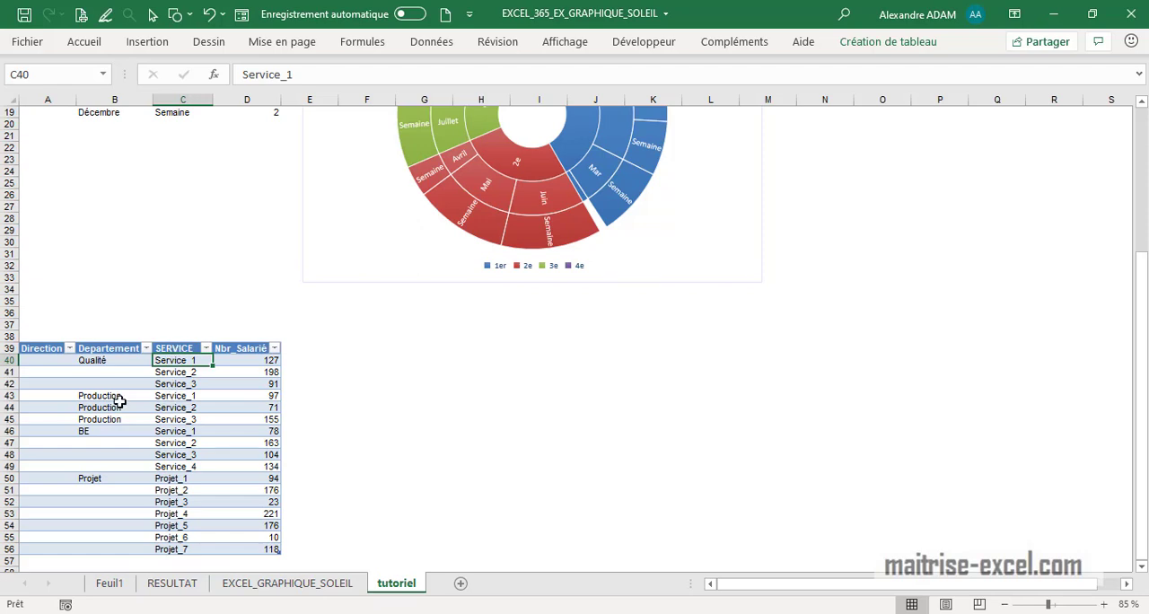
- Complete the blank department cells with Qualité in B41:B42 and BE in B47:B49
drag(121, 405, 151, 384)
click(120, 360)
click(128, 431)
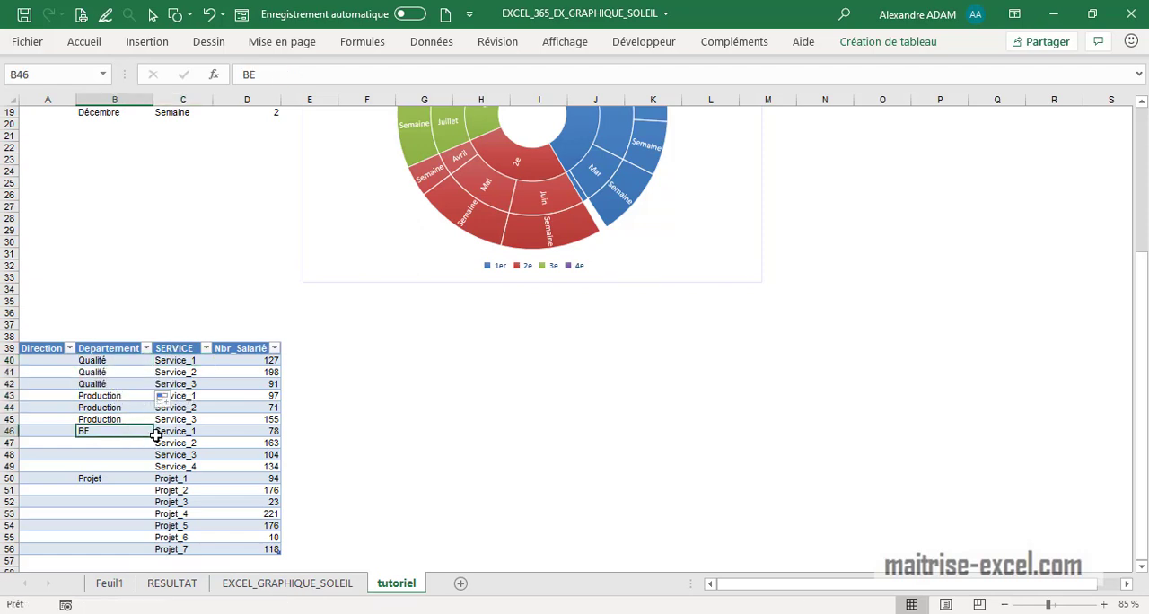
drag(156, 435, 154, 469)
click(399, 481)
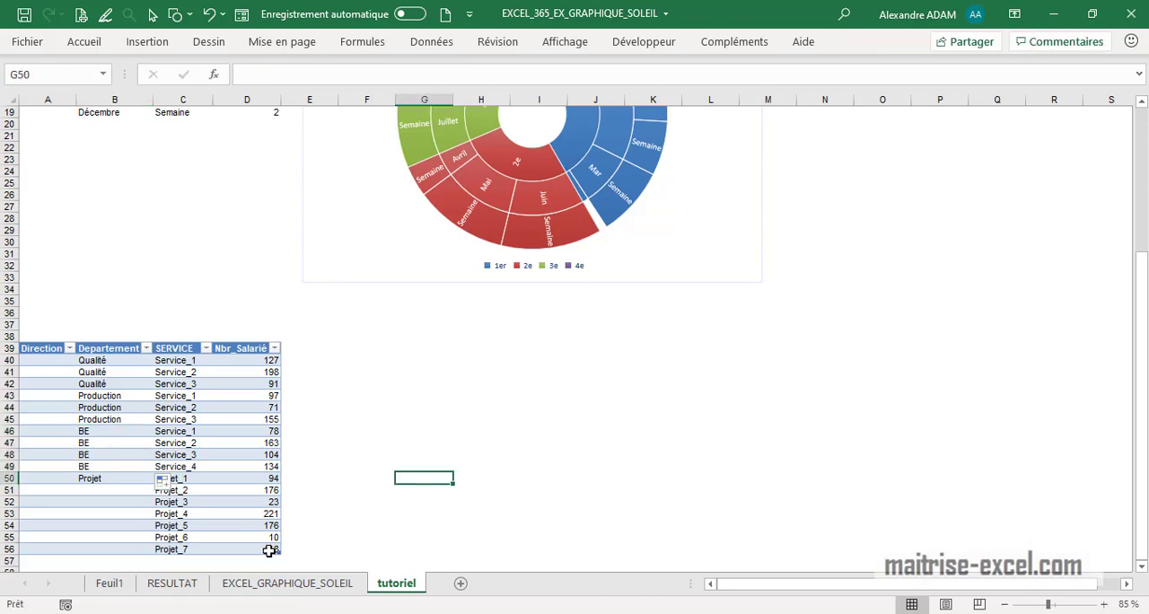
- Insert a sunburst chart from B39:D56 and place it beside the employee table, below the existing chart
drag(269, 550, 118, 348)
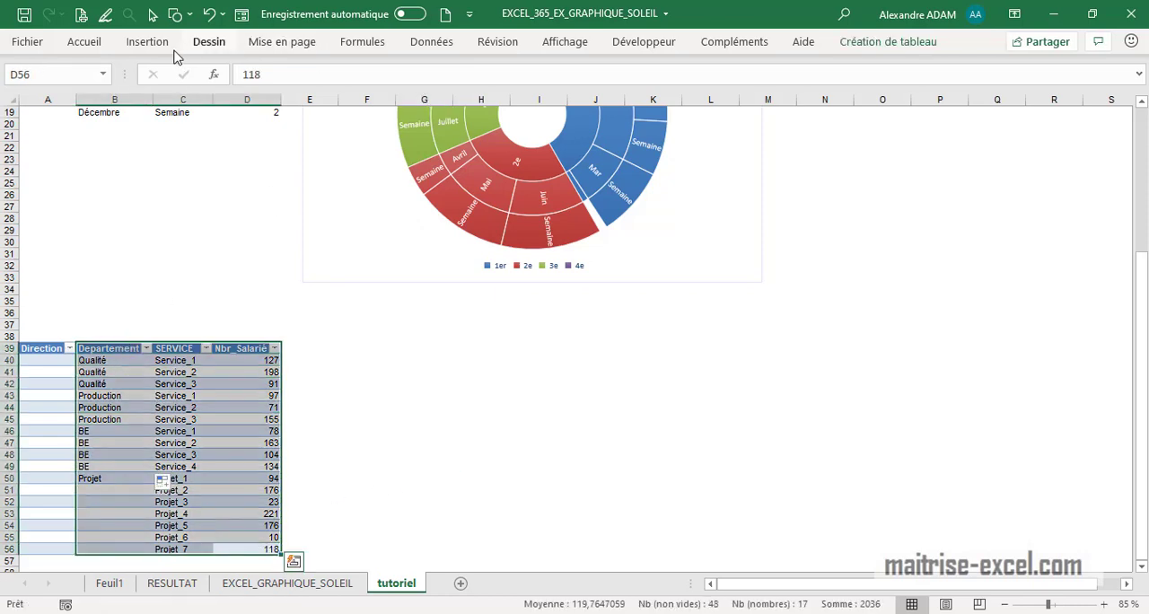
click(148, 42)
click(435, 70)
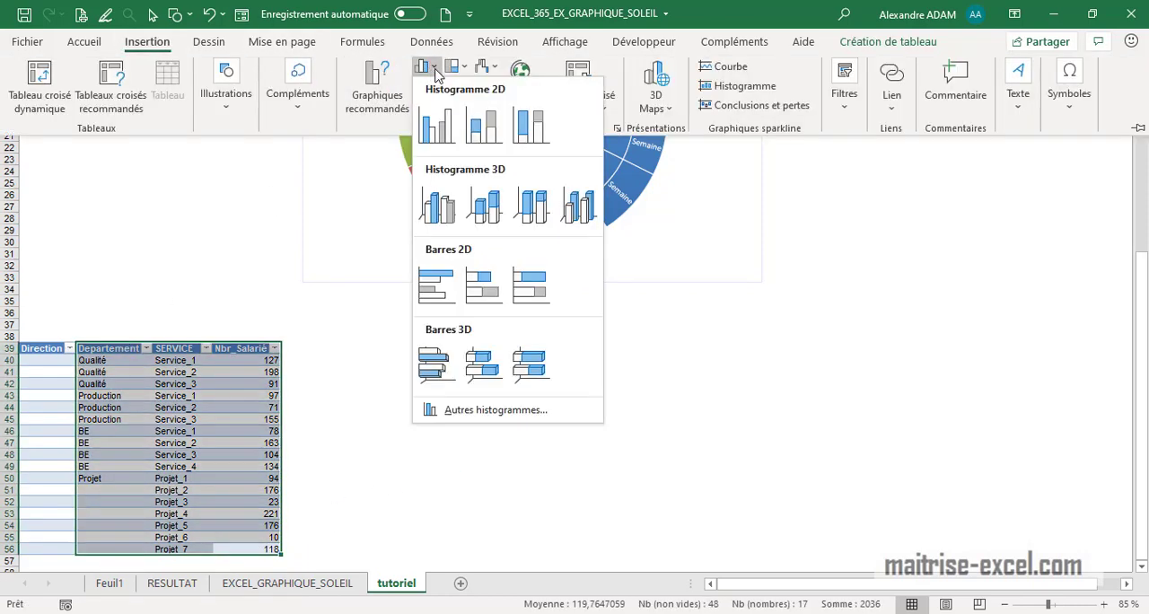
click(458, 67)
click(454, 221)
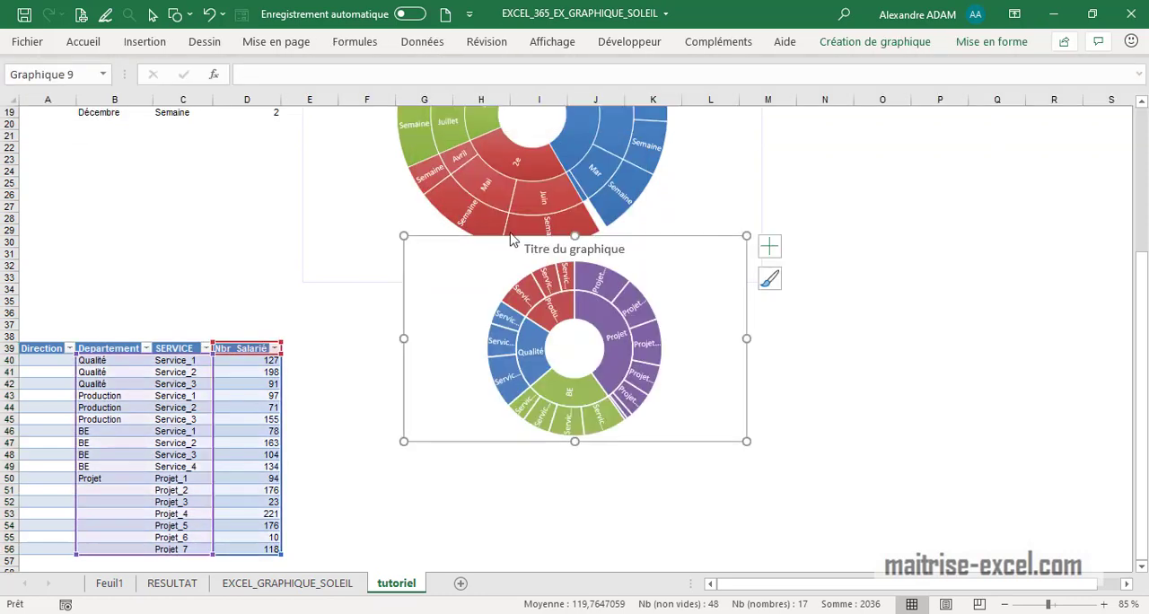
drag(683, 269, 604, 350)
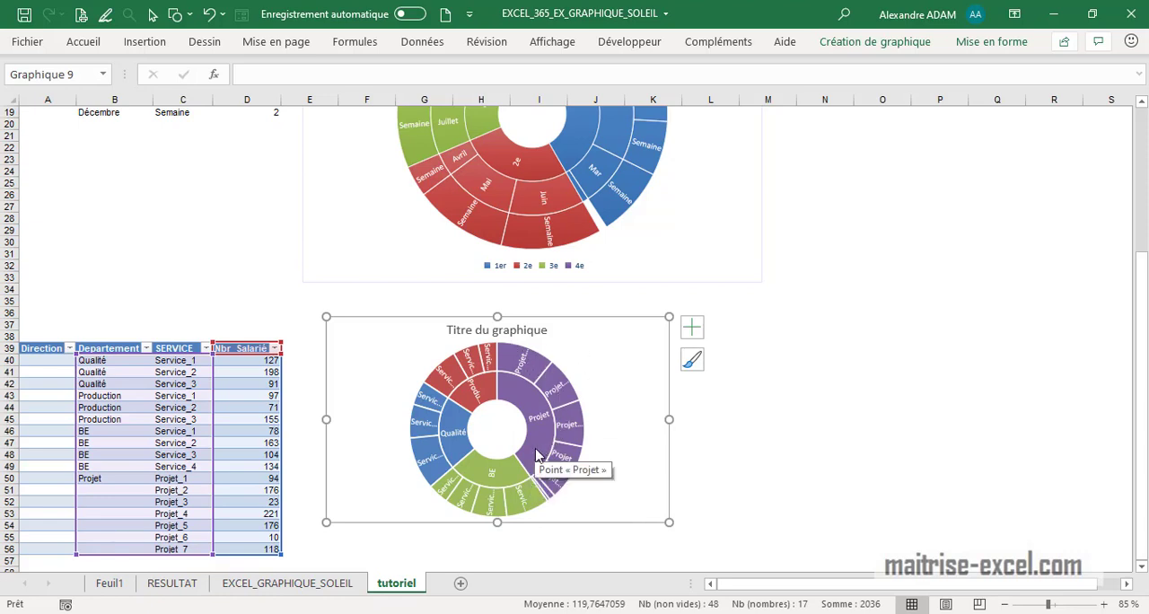
- Fill the department name Projet from B50 down to B56
click(116, 512)
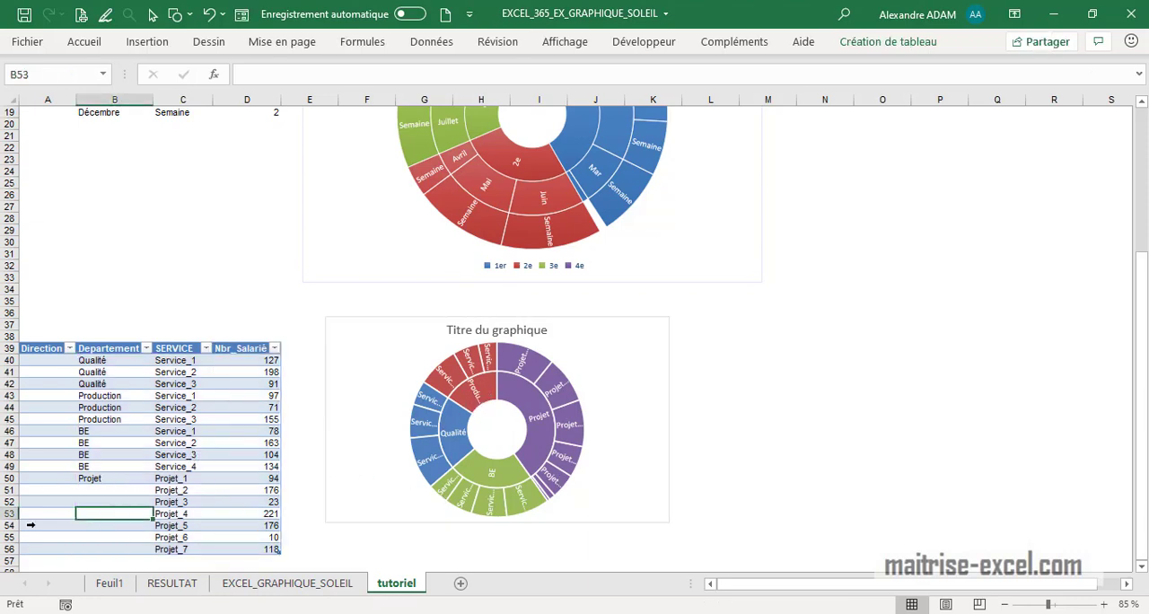
click(112, 480)
drag(153, 485, 155, 555)
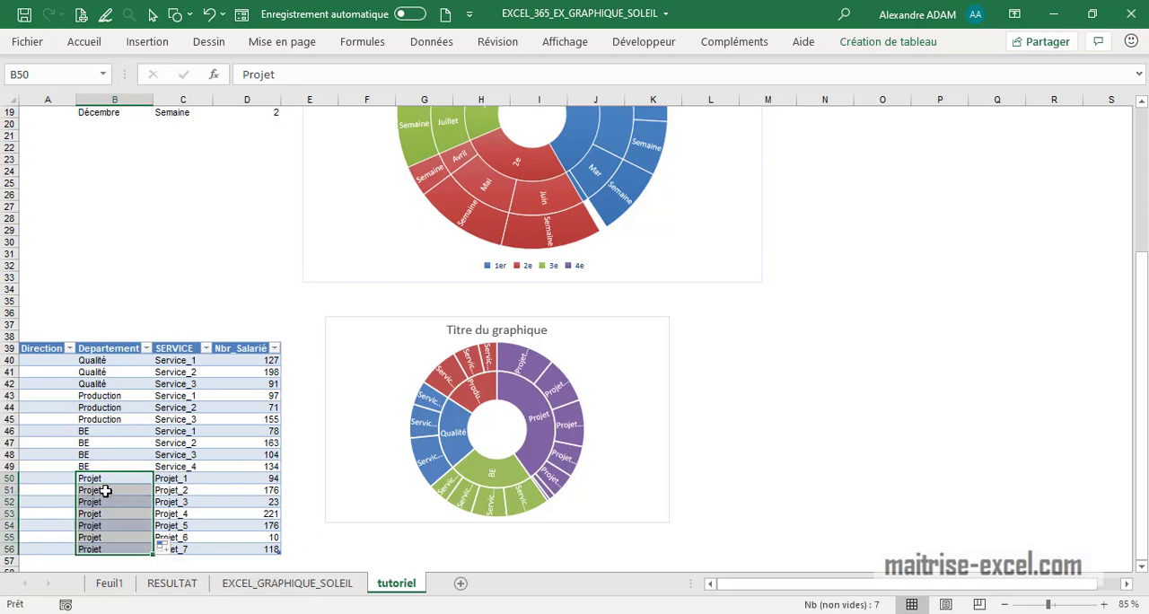
- Clear the department names in B46:B47 and B53:B56
click(92, 440)
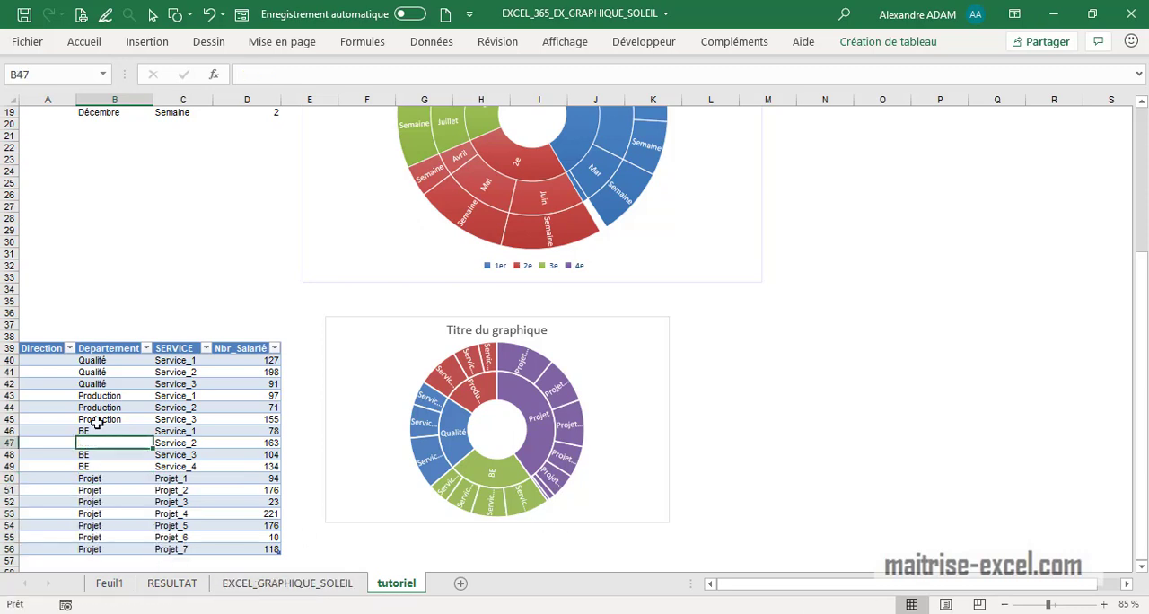
drag(94, 430, 95, 442)
key(Delete)
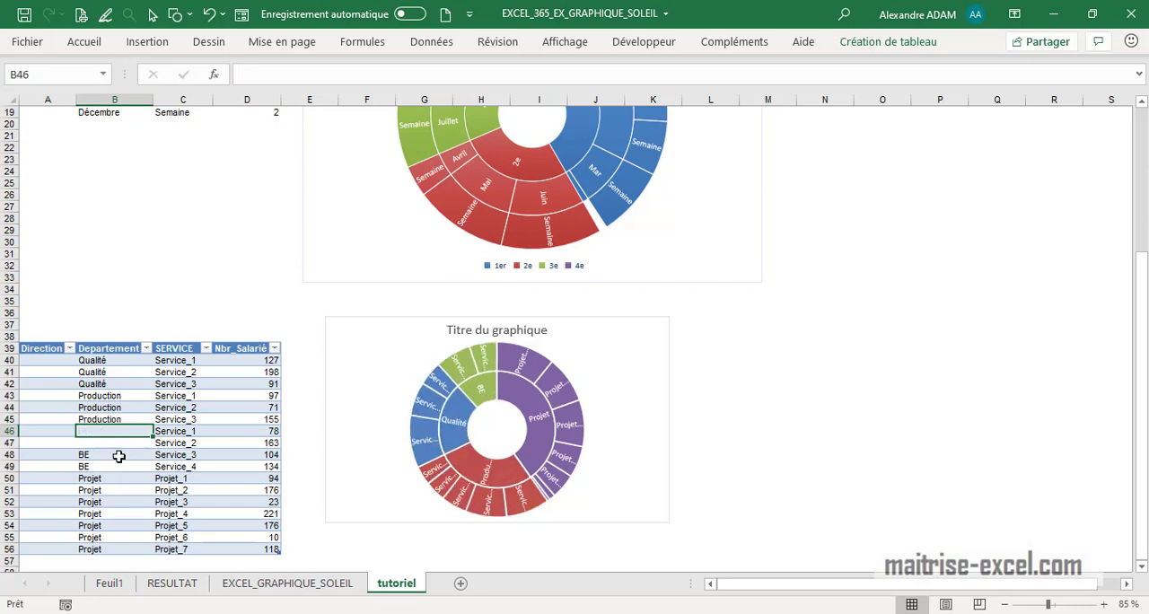
click(115, 455)
click(119, 469)
click(114, 490)
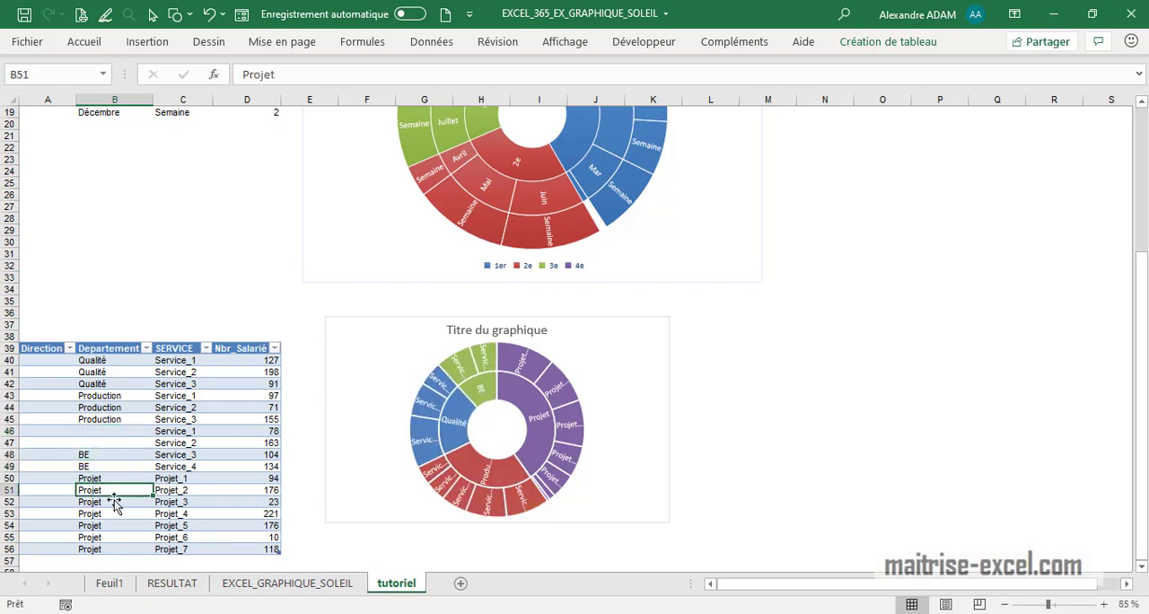
drag(114, 514, 123, 545)
key(Delete)
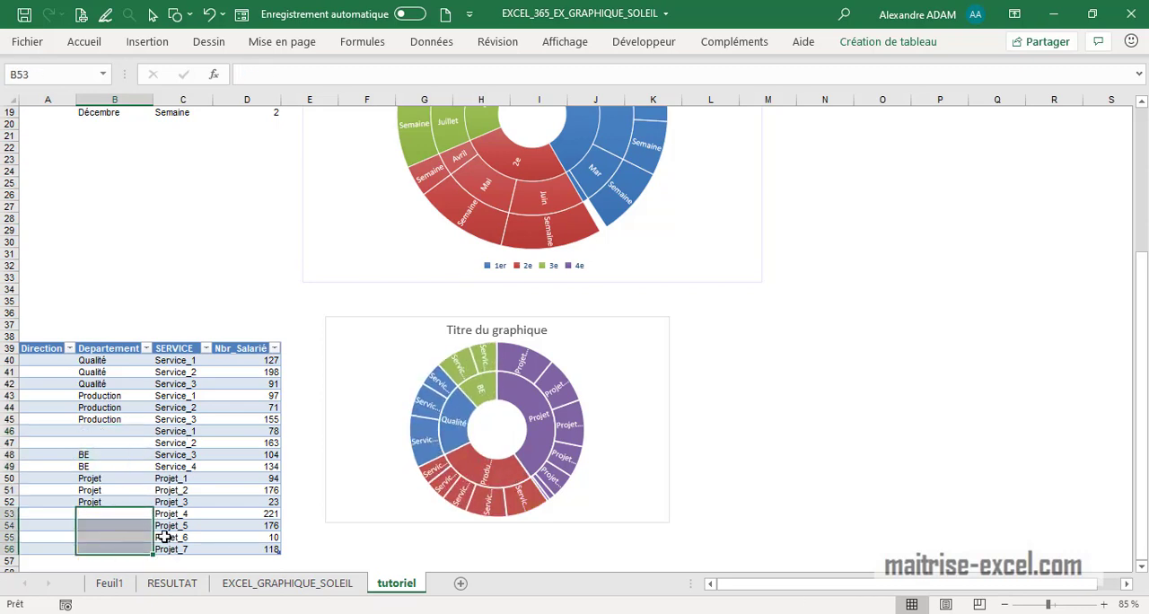
click(179, 537)
- Enter Direction_1 in A40 and copy it down to A46
click(56, 501)
click(59, 364)
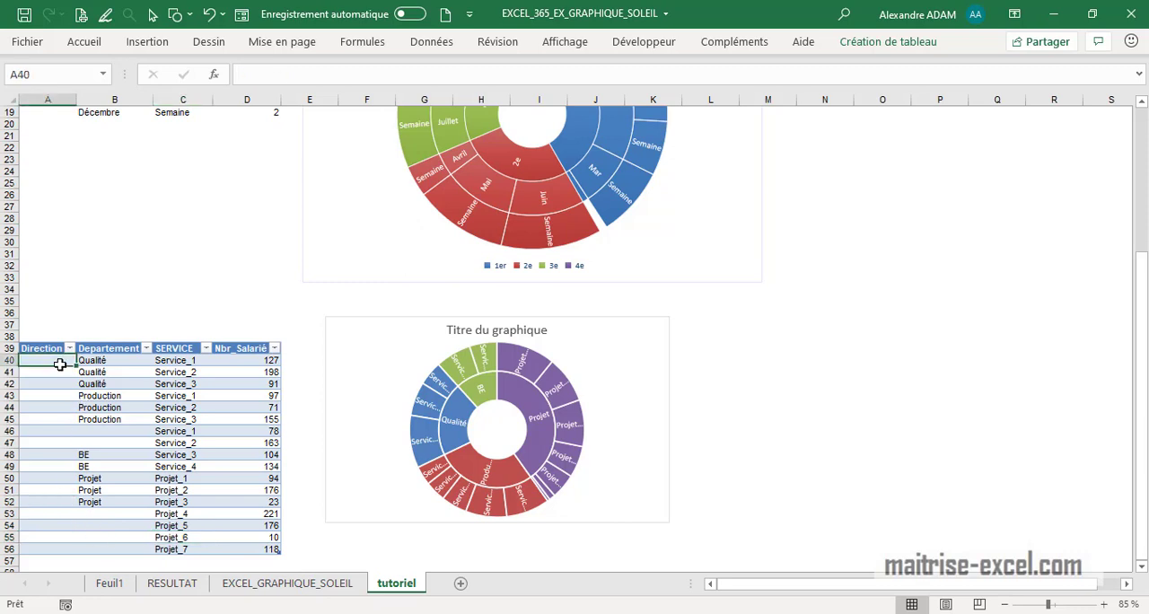
text(Direction)
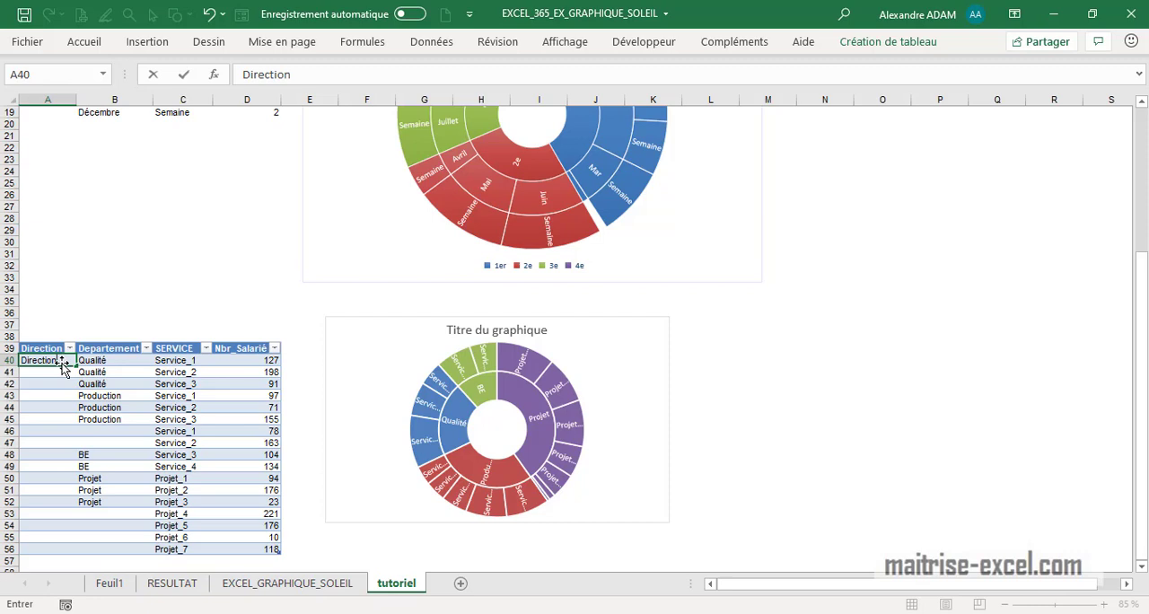
text(_1)
key(Return)
click(61, 362)
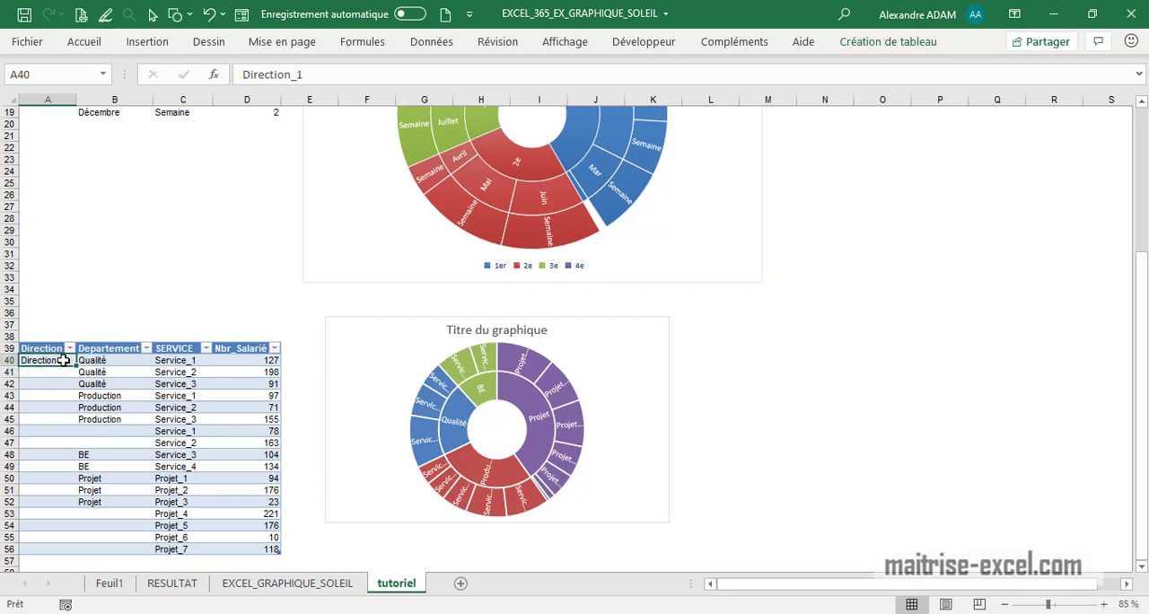
drag(77, 366, 78, 438)
- Change A46 to Direction_2 and copy that value down to A56
click(58, 419)
double_click(66, 430)
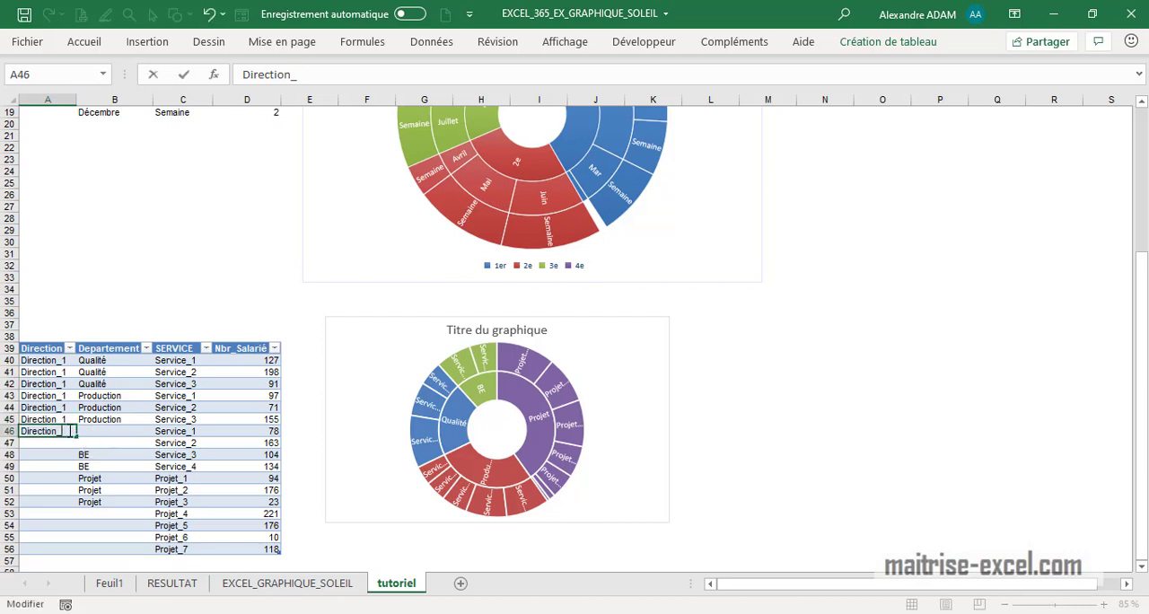
text(2)
key(Return)
click(73, 432)
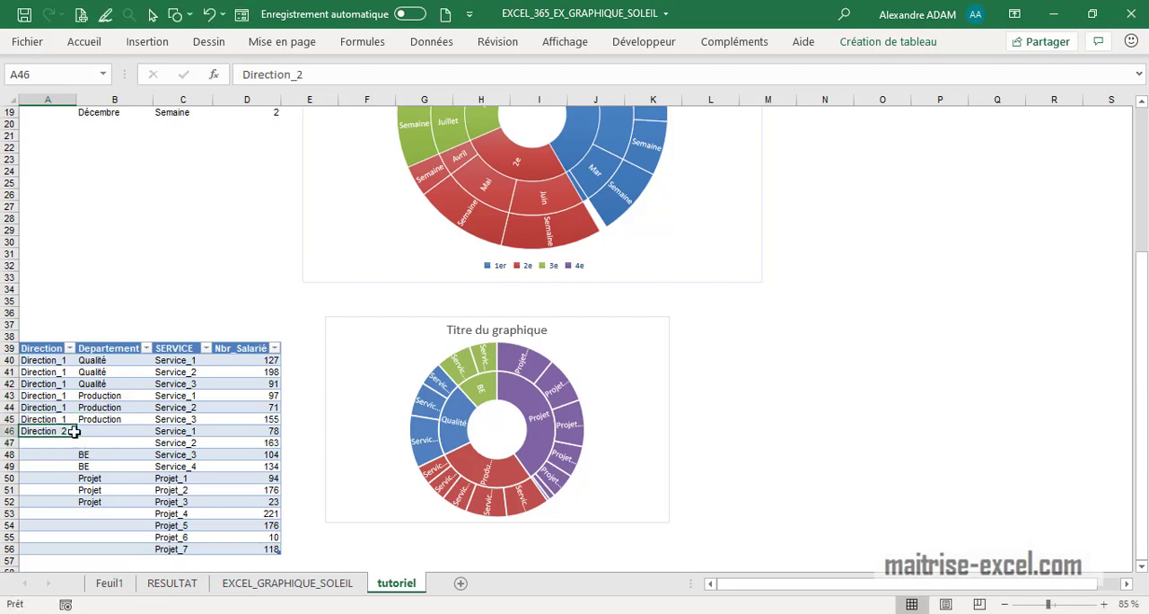
drag(79, 436, 67, 549)
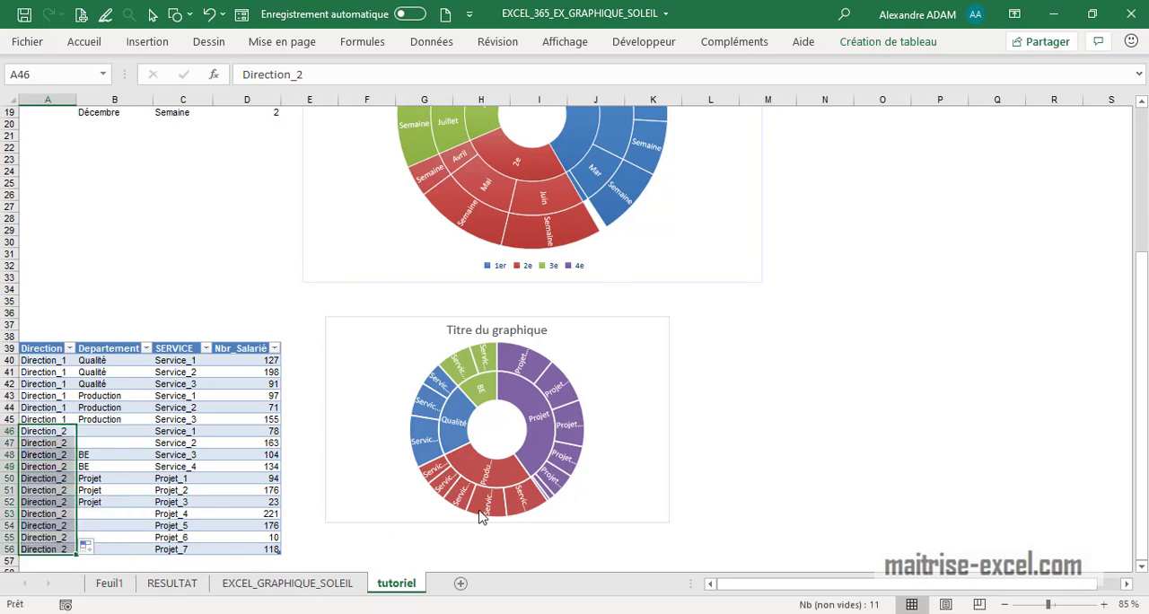
- Insert a second sunburst chart from the whole table A39:D56 and place it alongside the first department chart
click(466, 458)
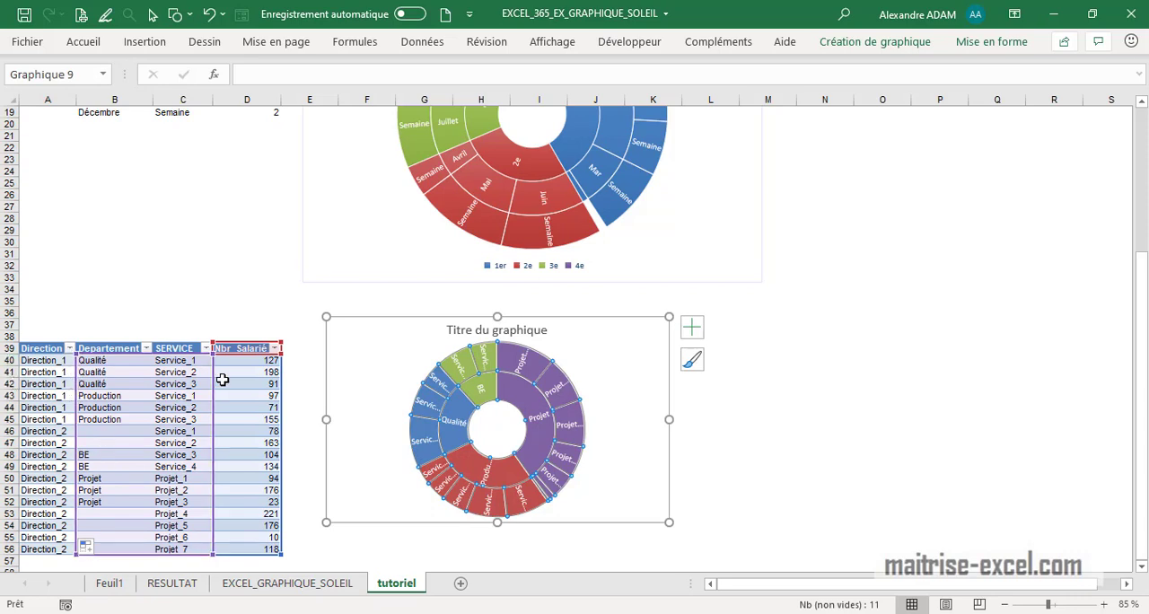
click(135, 230)
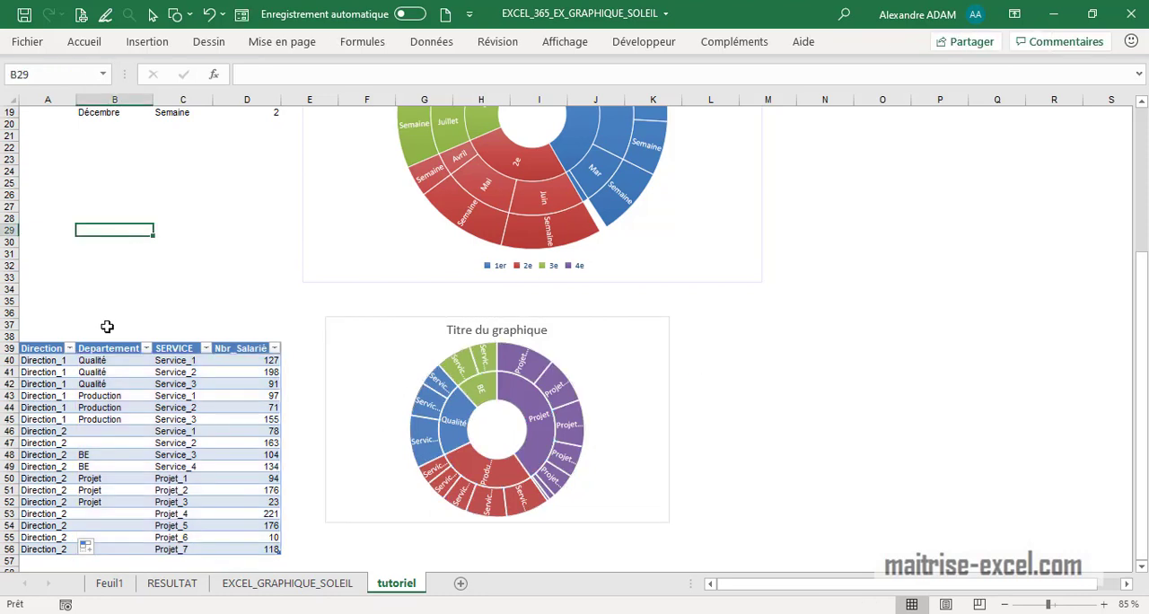
click(41, 361)
click(44, 349)
shift+click(274, 551)
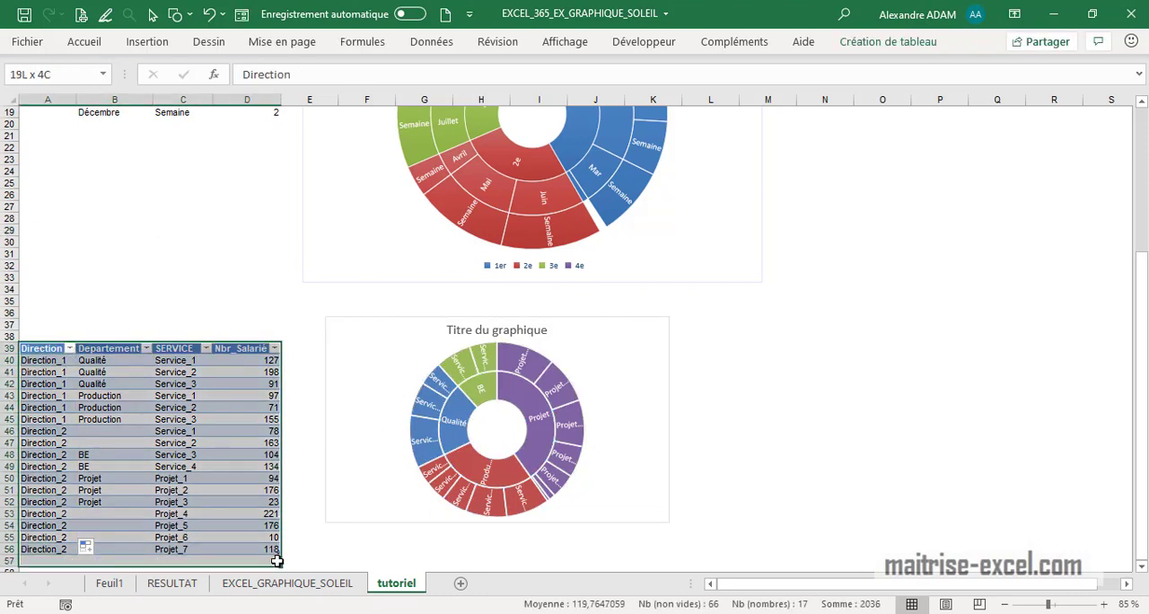
click(147, 41)
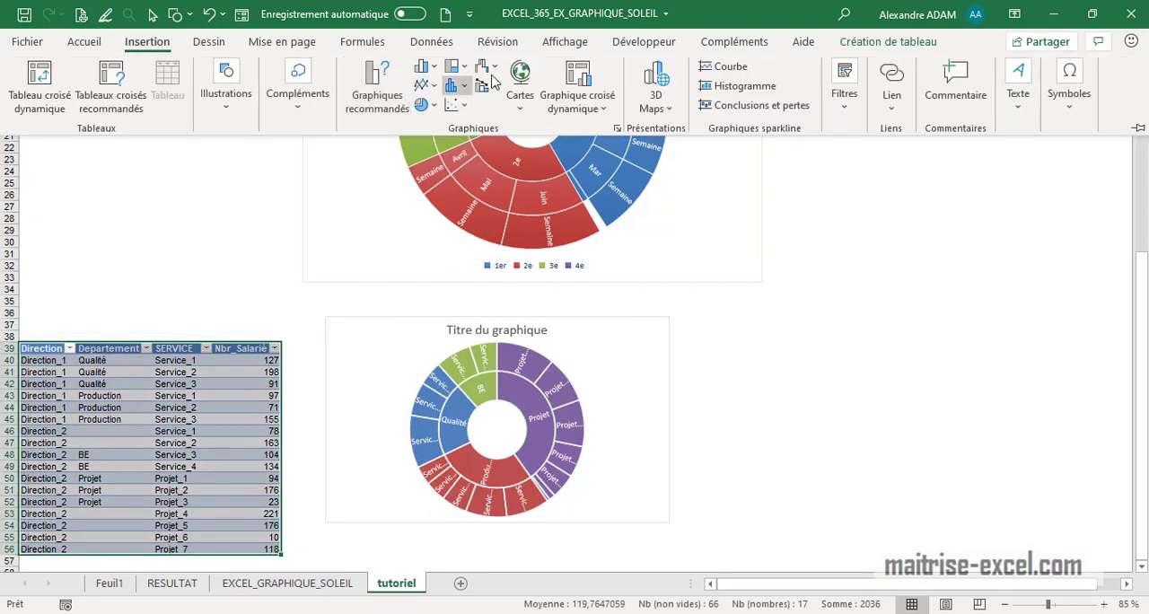
click(456, 67)
click(479, 202)
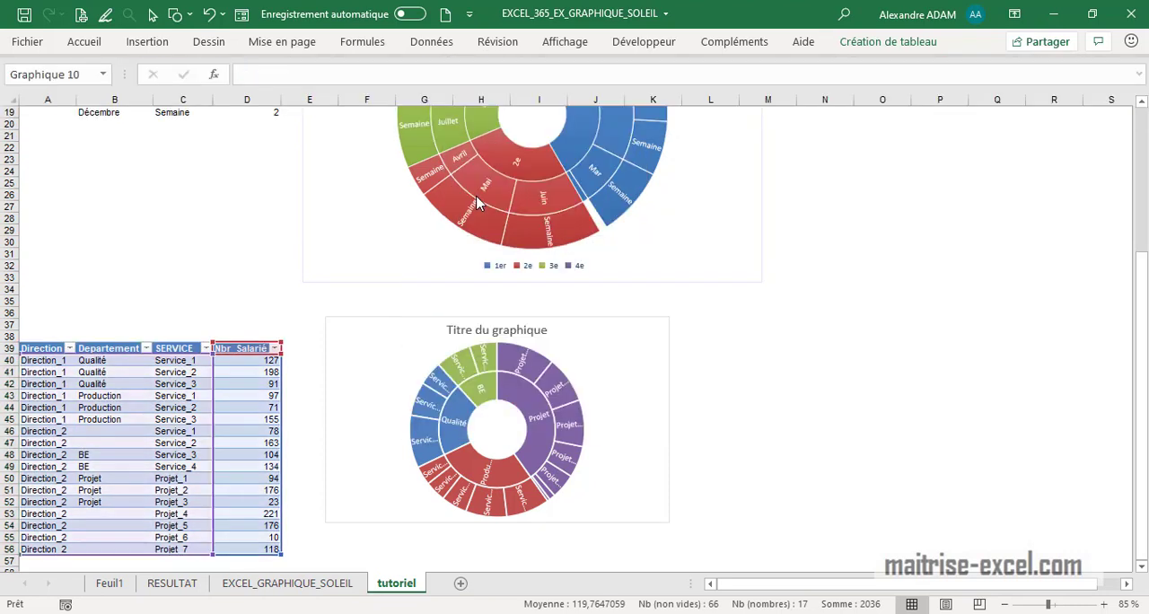
drag(745, 367, 985, 459)
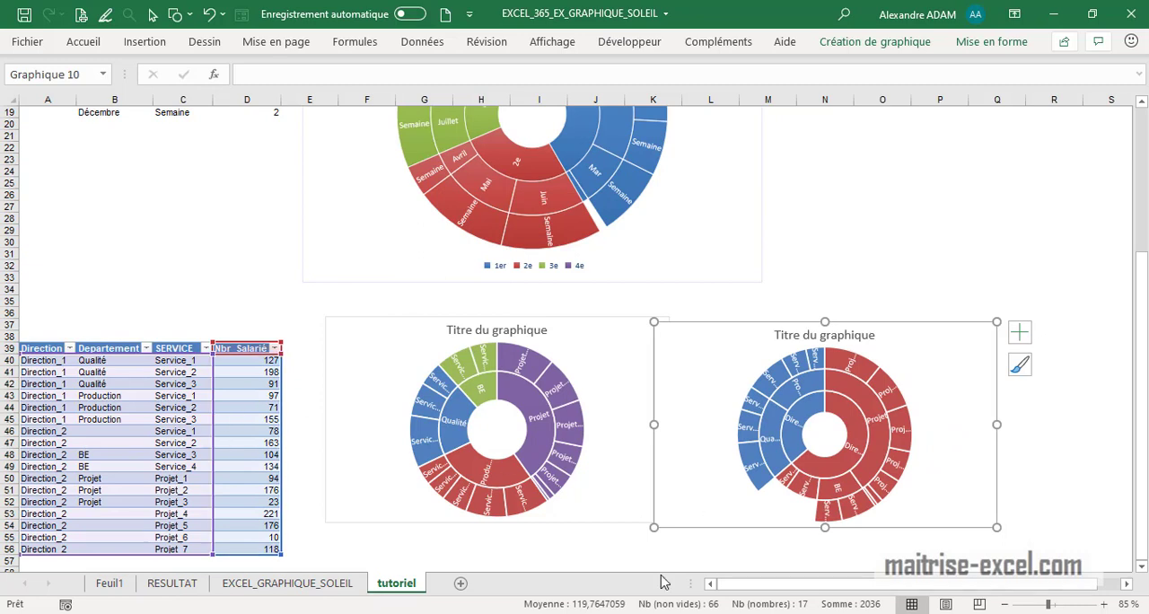
- Try to delete the cells A37:A60 around the Direction column, shifting the remaining cells left
click(857, 452)
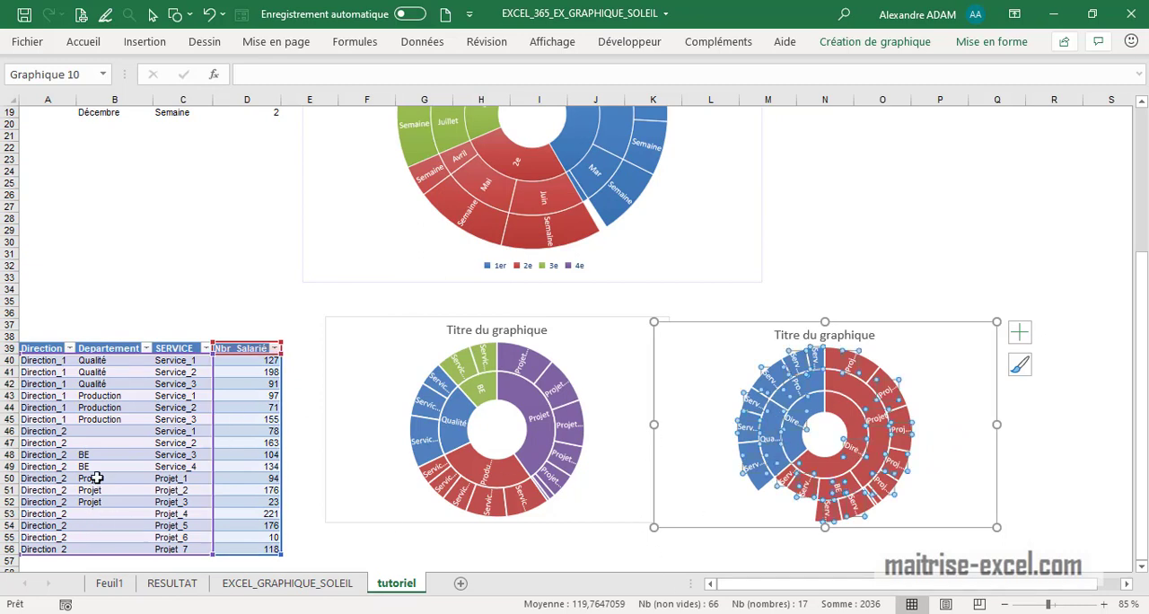
drag(33, 334, 50, 543)
right_click(51, 536)
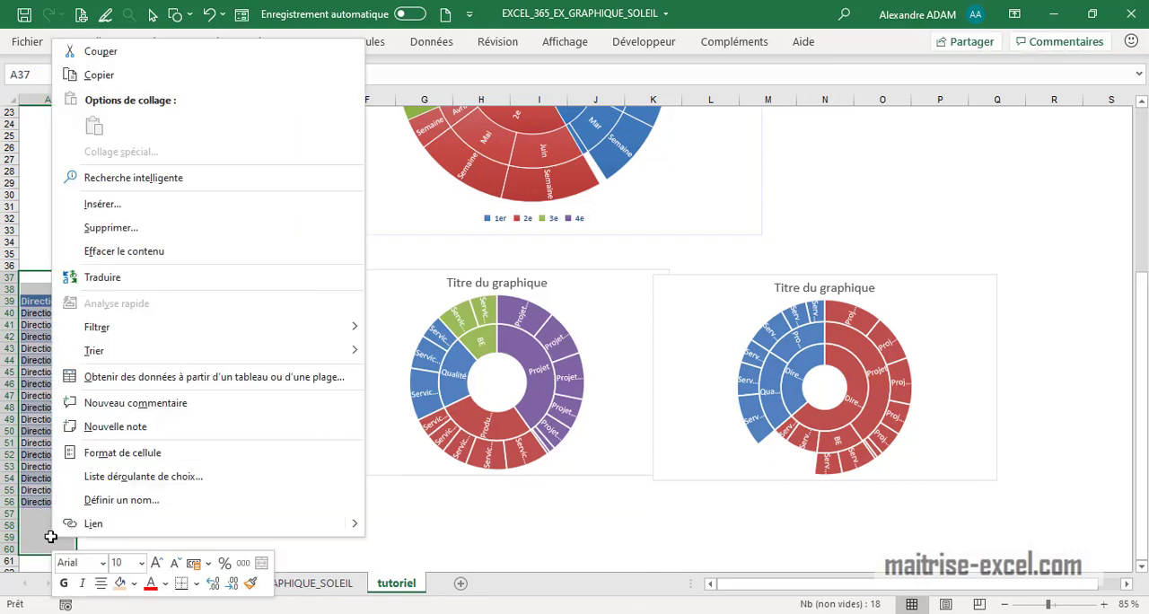
click(184, 228)
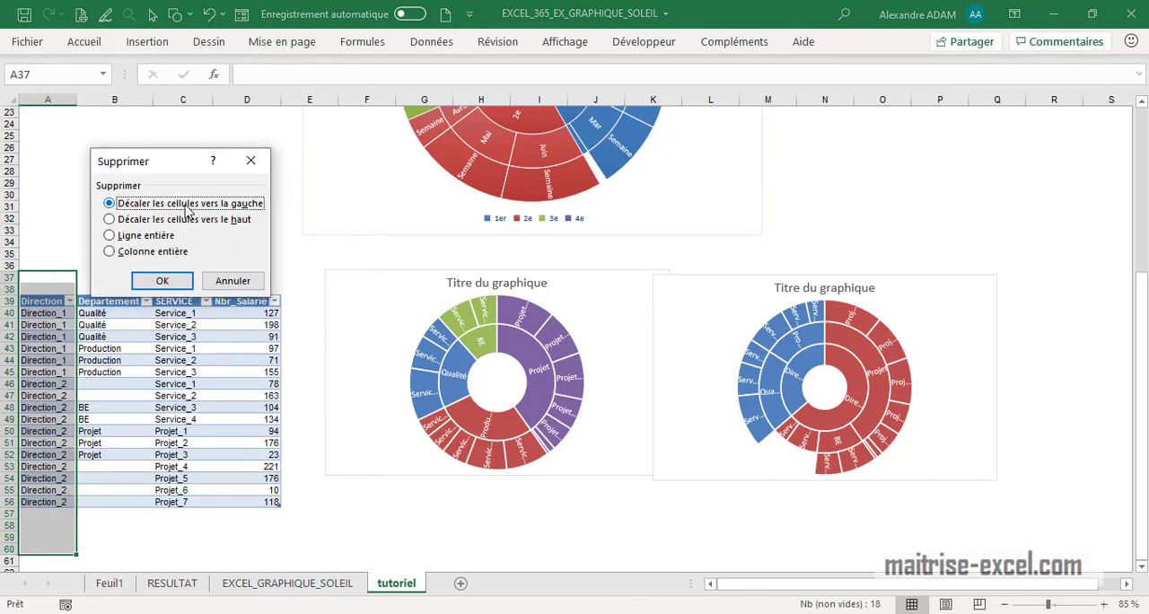
click(186, 281)
click(583, 363)
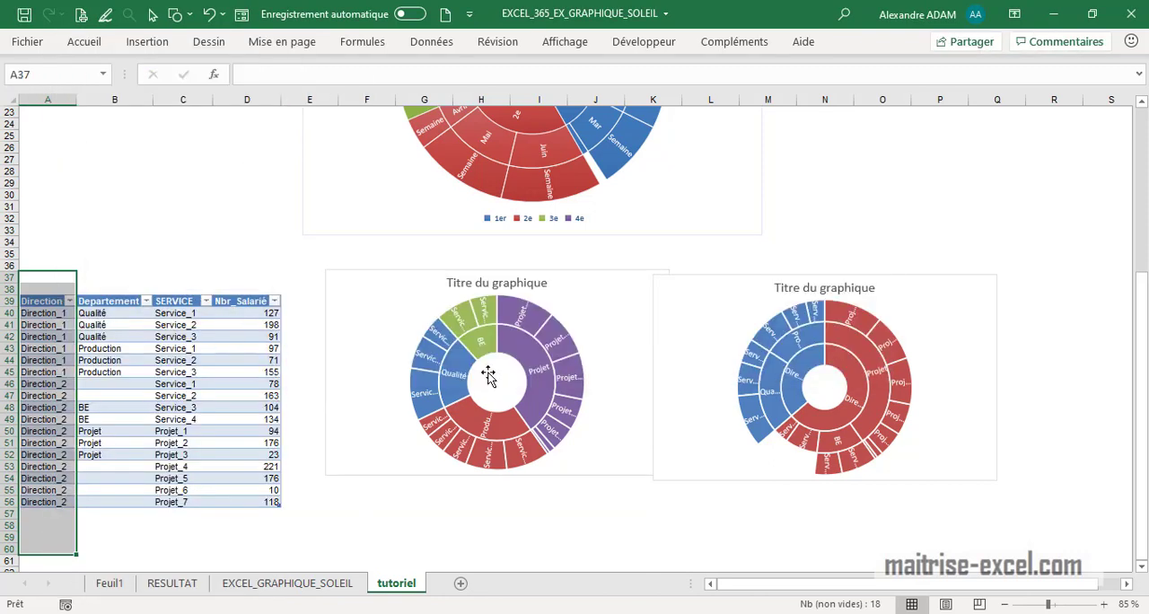
click(179, 524)
- Clear the Direction data in A39:A56, delete that table column and check the two department charts
drag(45, 301, 70, 502)
key(Delete)
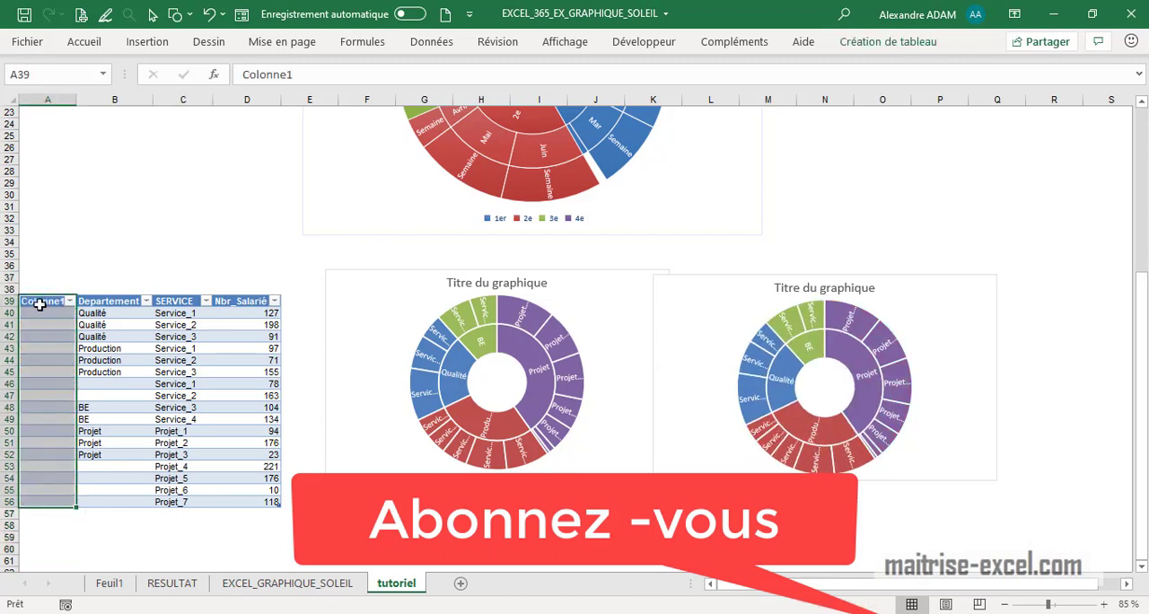
right_click(40, 304)
mouse_move(108, 304)
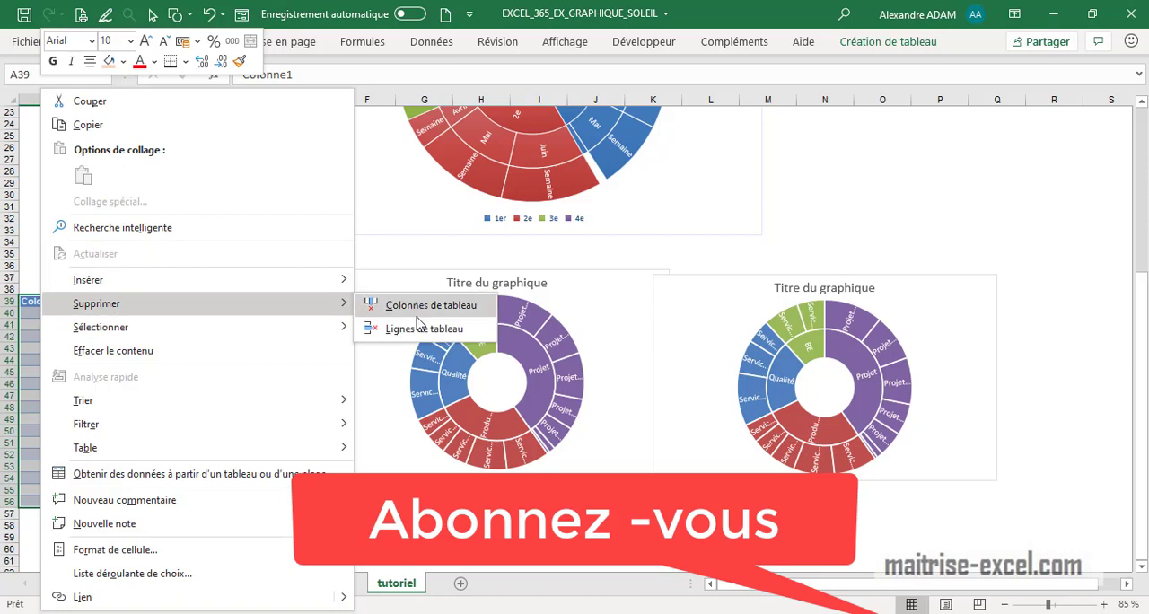
click(418, 312)
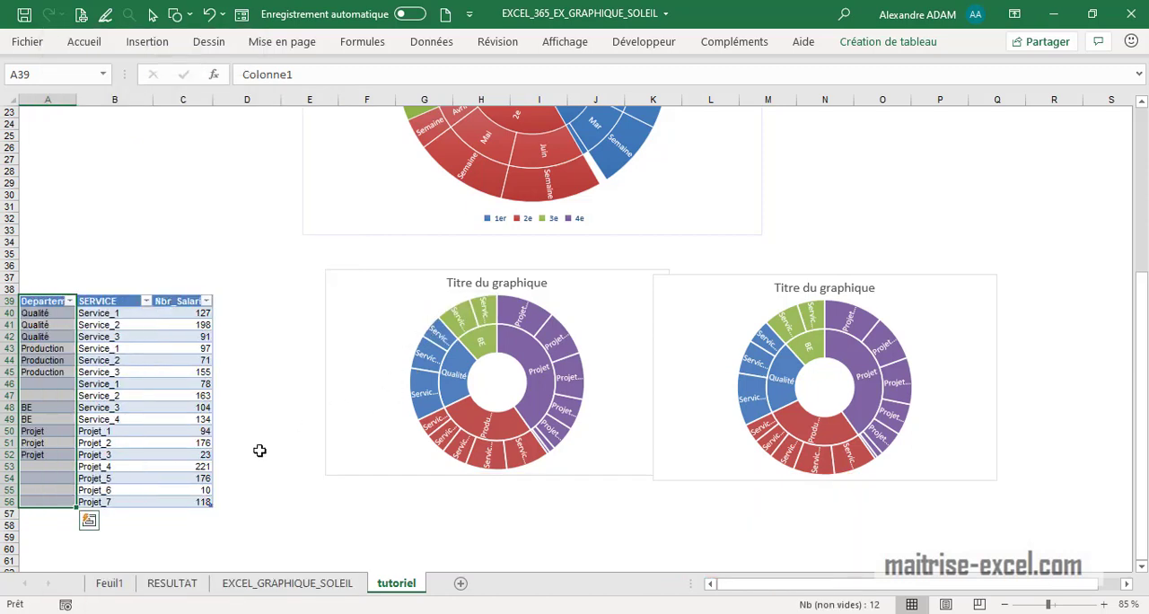
click(316, 454)
click(850, 462)
click(904, 359)
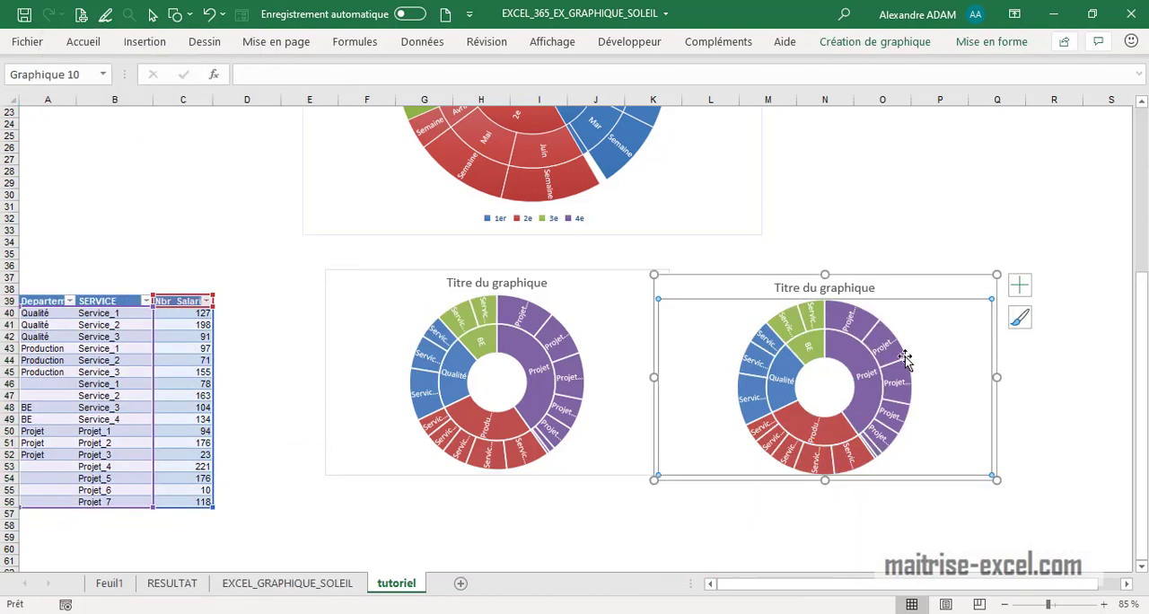
- Reassign the department cells so that A46:A47 hold Production, A50:A53 are blank and A54:A56 hold Projet
click(65, 372)
drag(76, 377, 64, 502)
click(70, 432)
click(70, 455)
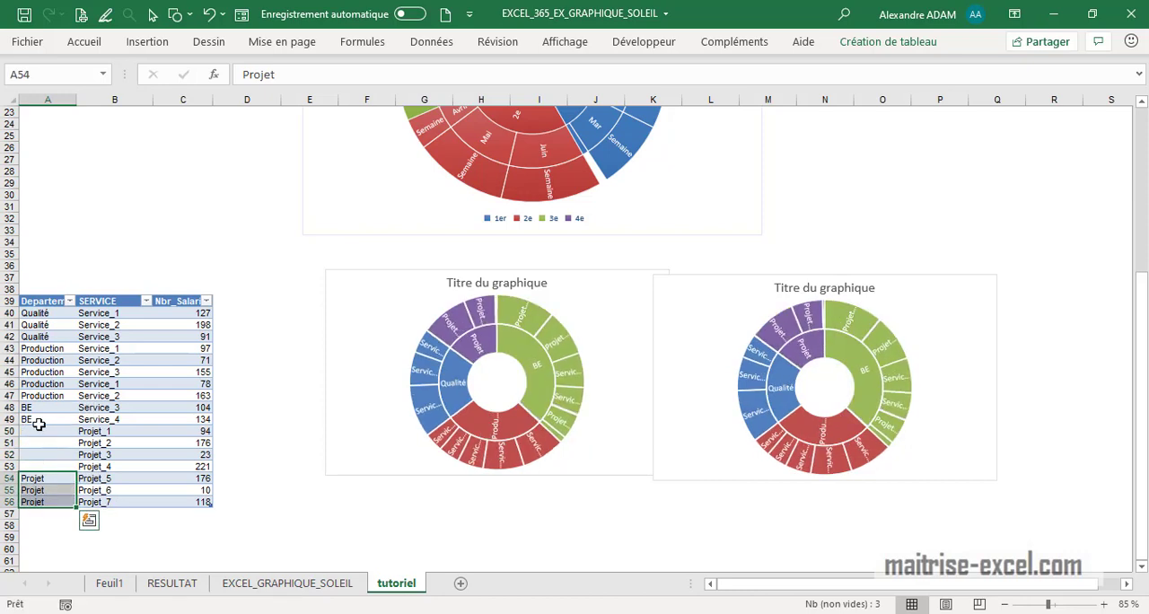
- Fill the BE department from A49 down through the blank cells A50:A53
click(39, 422)
drag(77, 428, 78, 468)
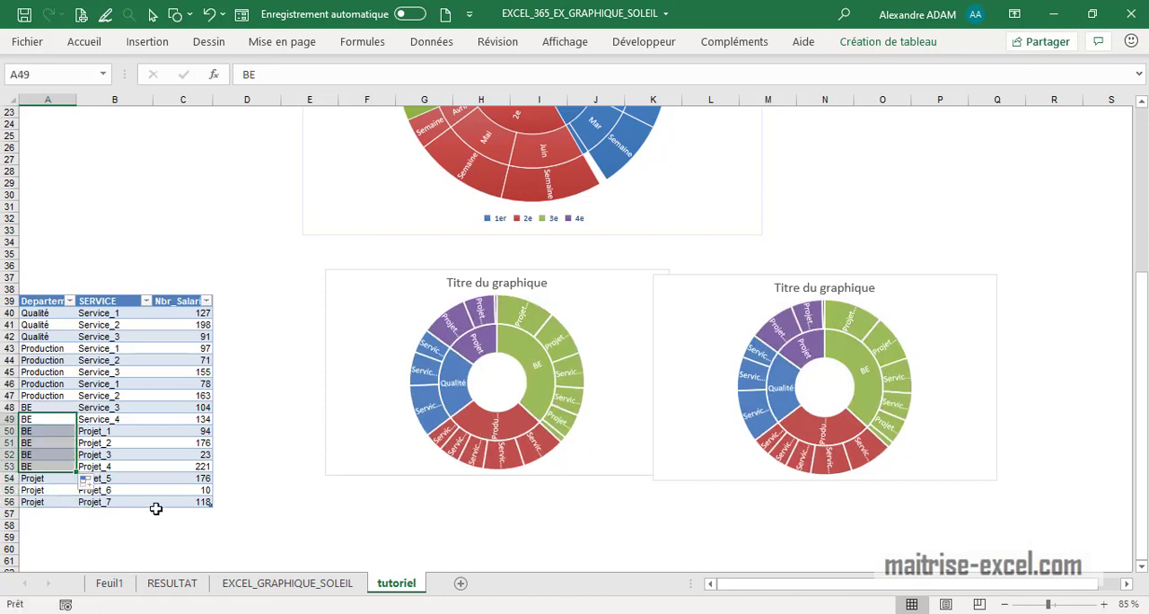
click(481, 560)
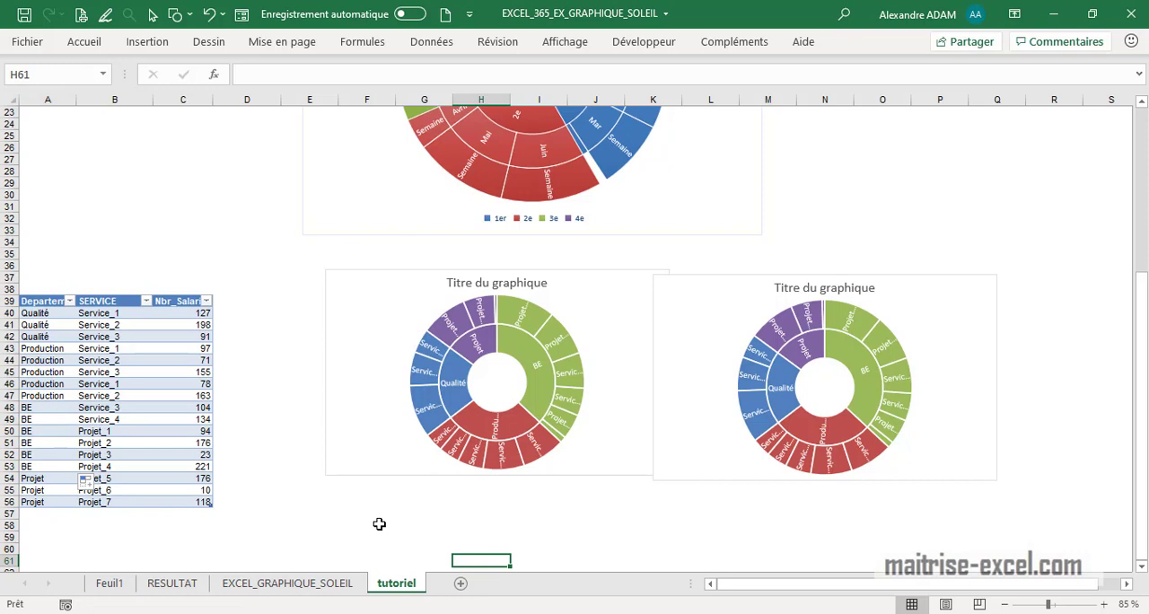
- Move the first department sunburst chart closer to the table, level with its header row, and delete the second department chart
click(501, 303)
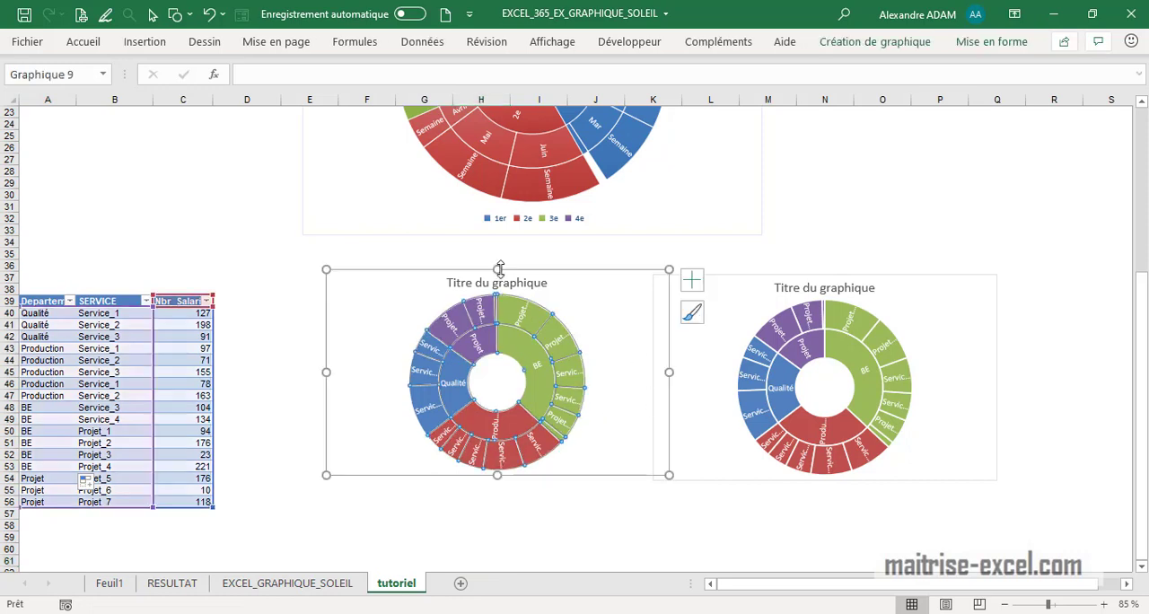
drag(513, 268, 411, 293)
click(885, 269)
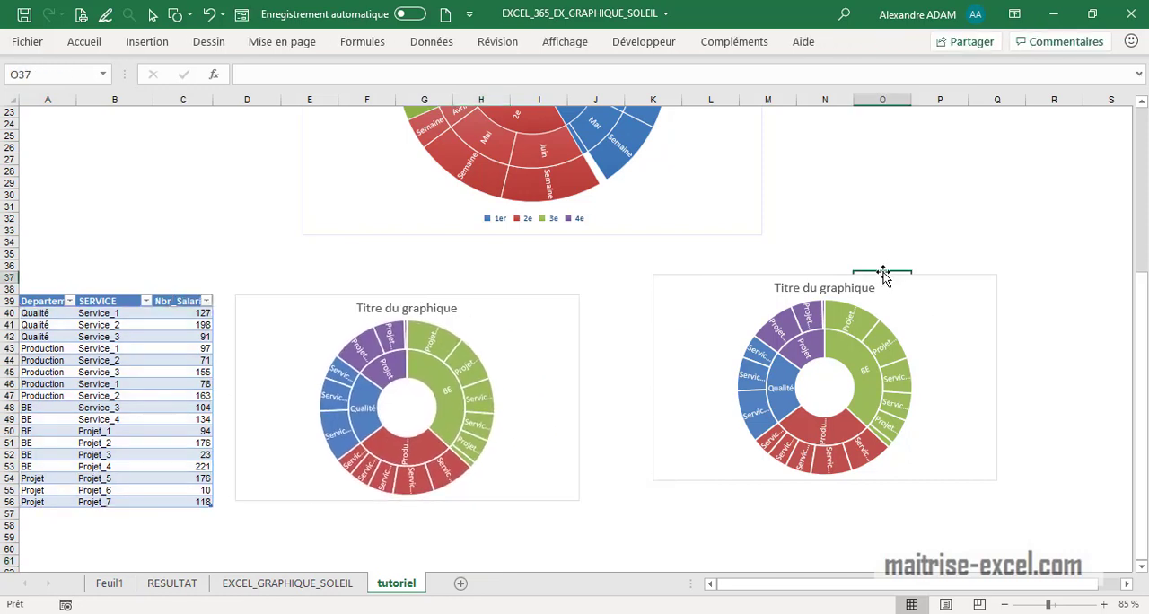
click(895, 272)
key(Delete)
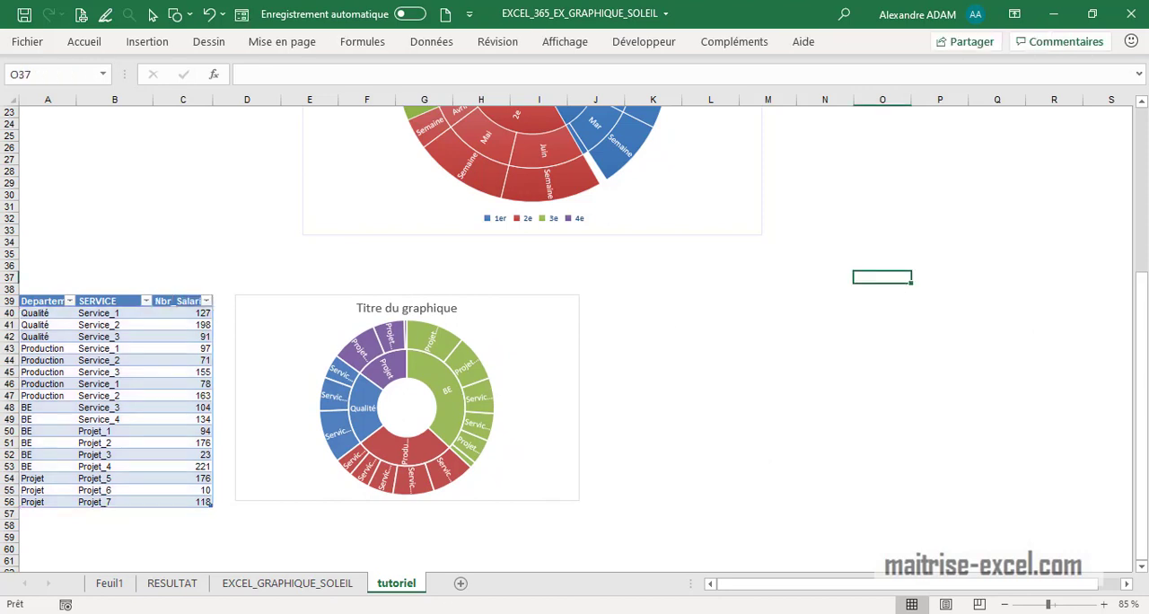
- Shift the remaining department sunburst chart upward and enlarge it to cover about D35:L59
click(416, 417)
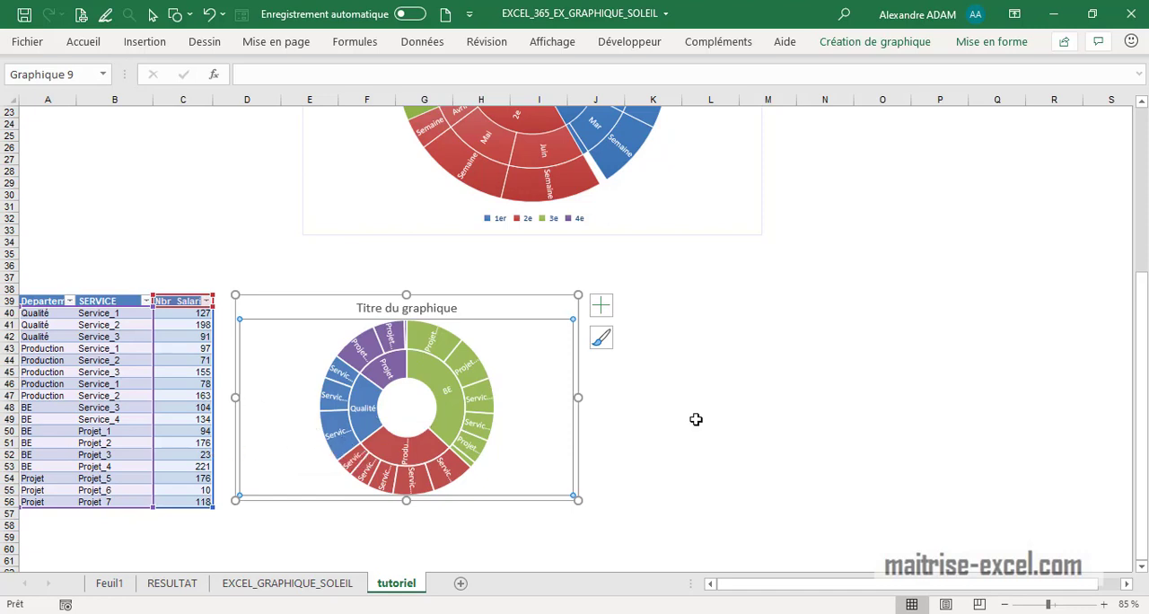
click(810, 434)
click(557, 340)
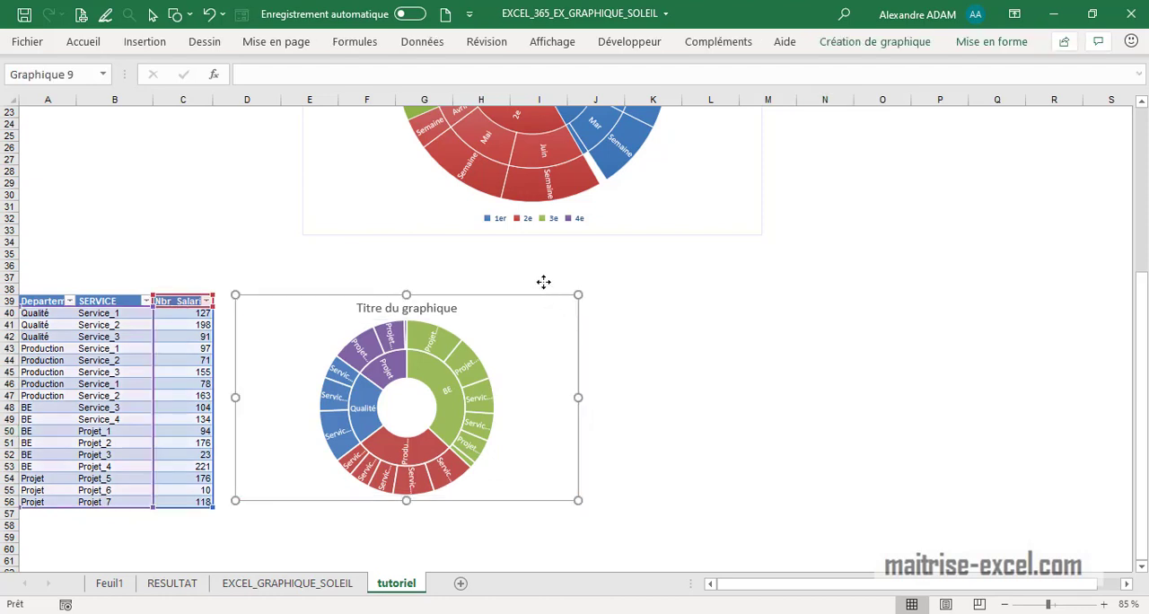
drag(543, 282, 540, 244)
drag(576, 463, 695, 534)
click(802, 489)
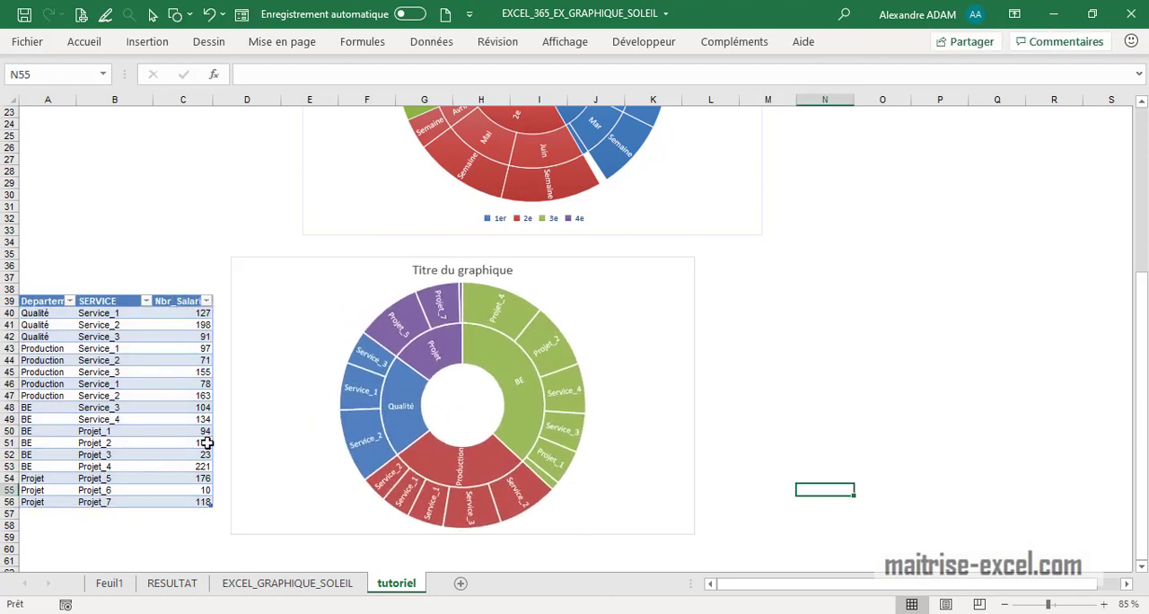